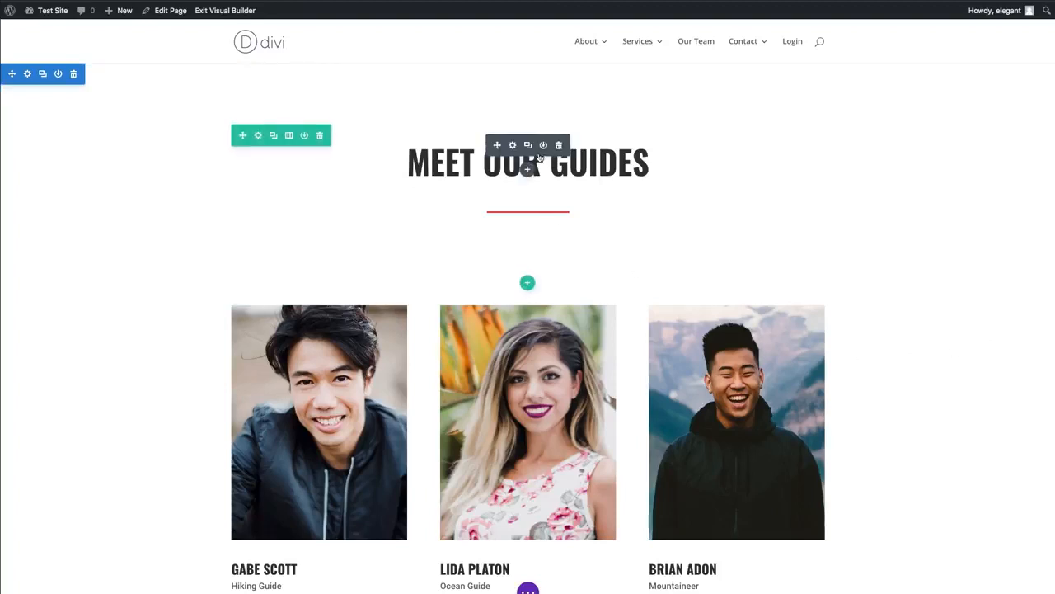
- Copy the Meet Our Guides heading module and paste a duplicate of it directly below the original
right_click(540, 157)
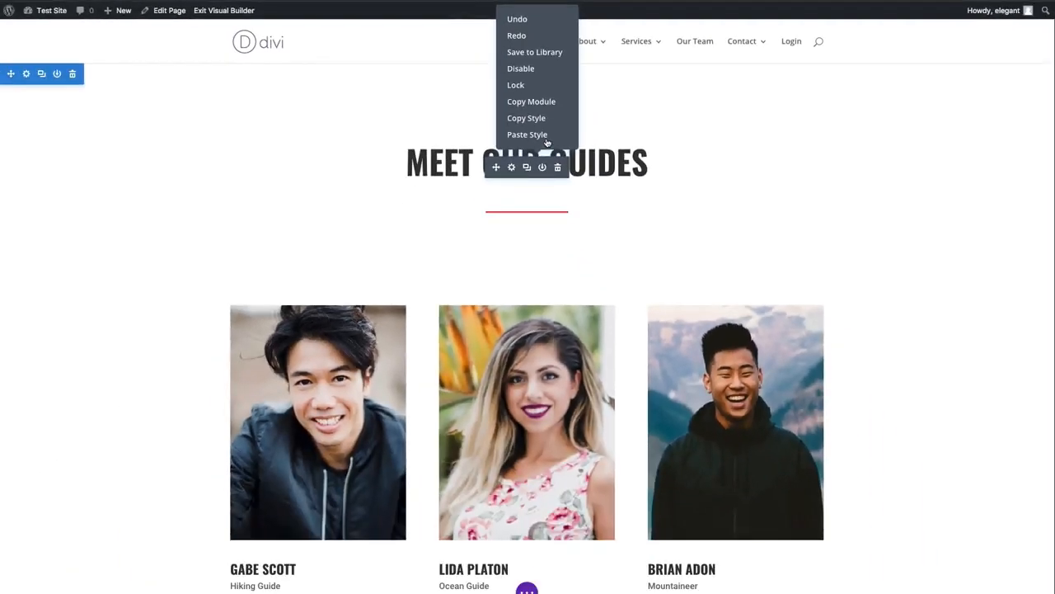
left_click(879, 206)
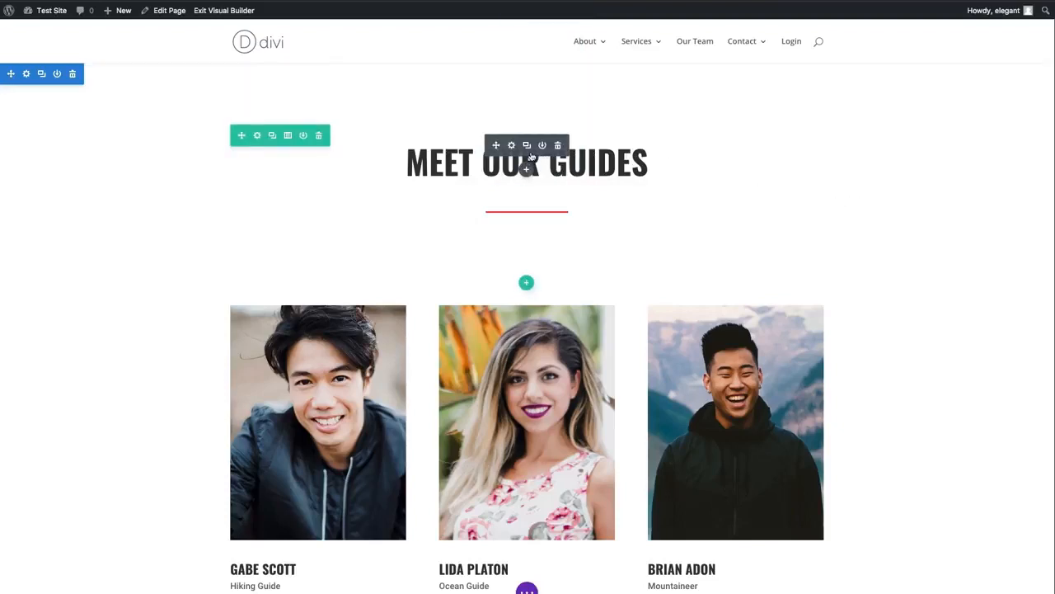
right_click(529, 160)
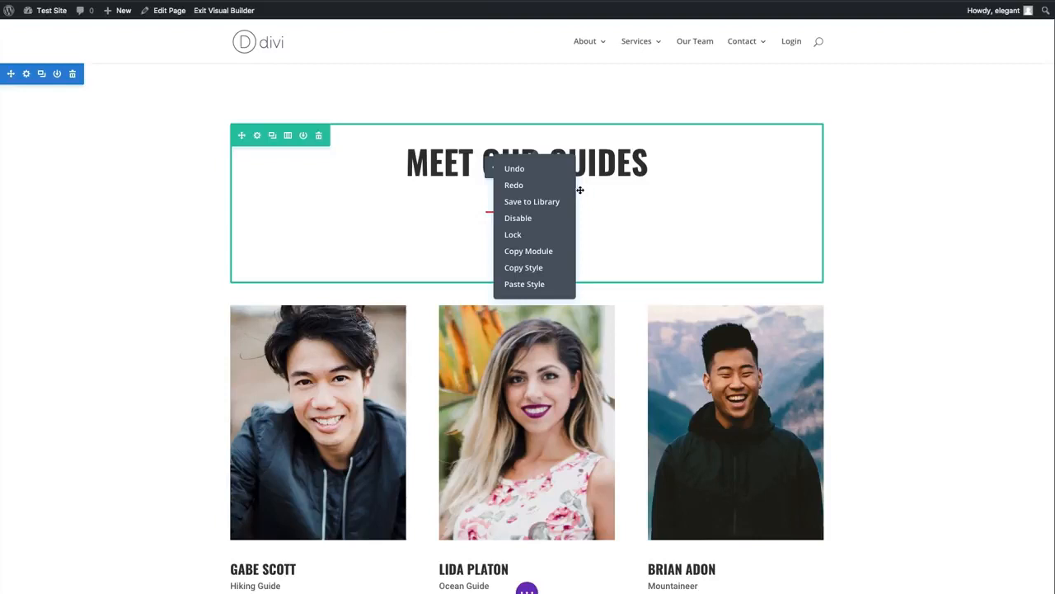
left_click(533, 252)
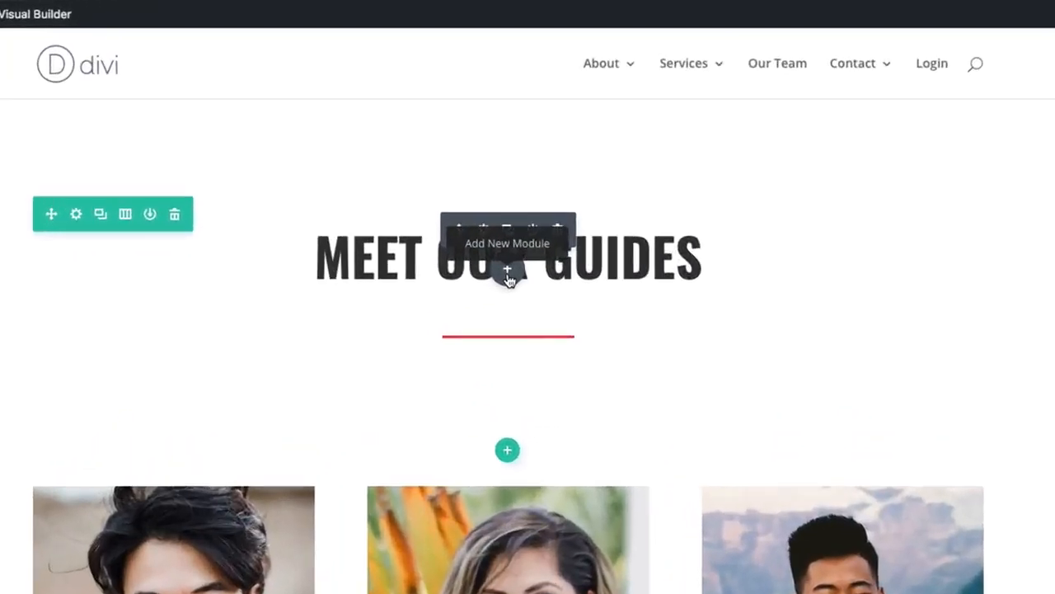
right_click(509, 280)
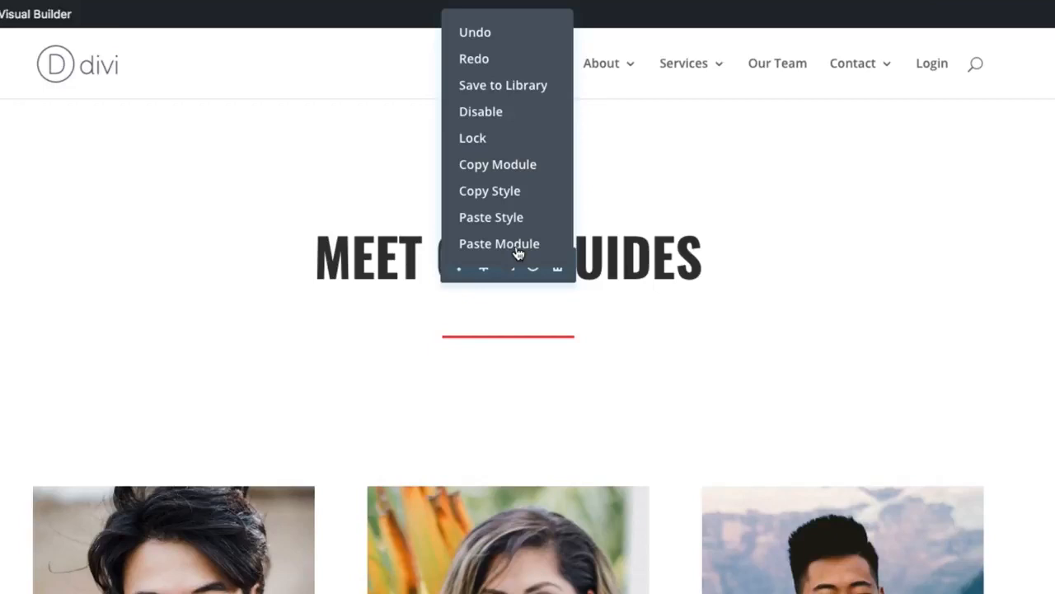
left_click(518, 244)
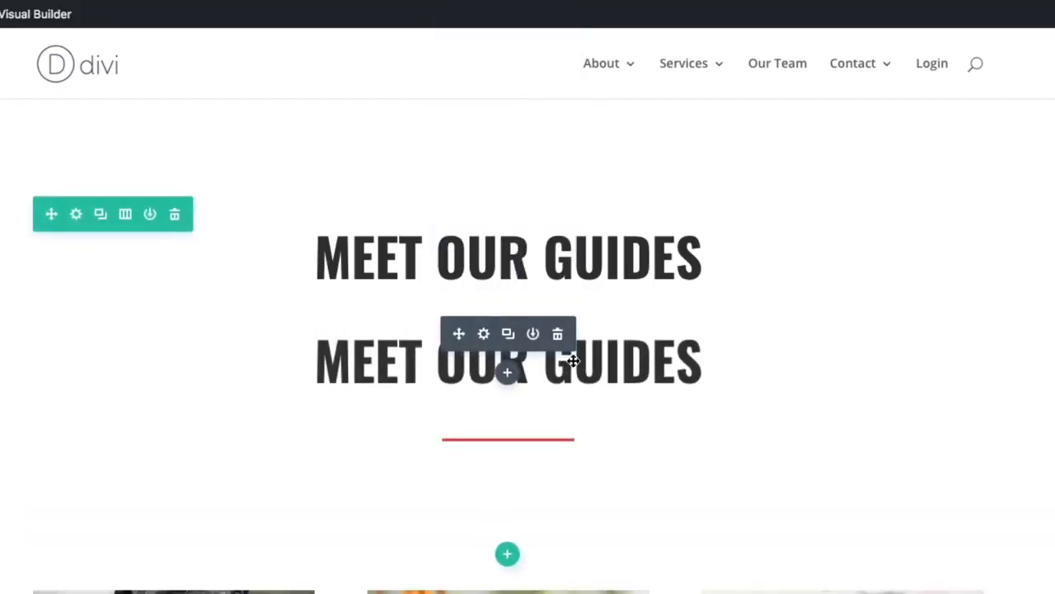
- Delete the duplicate Meet Our Guides heading module that sits just above the red divider
right_click(521, 246)
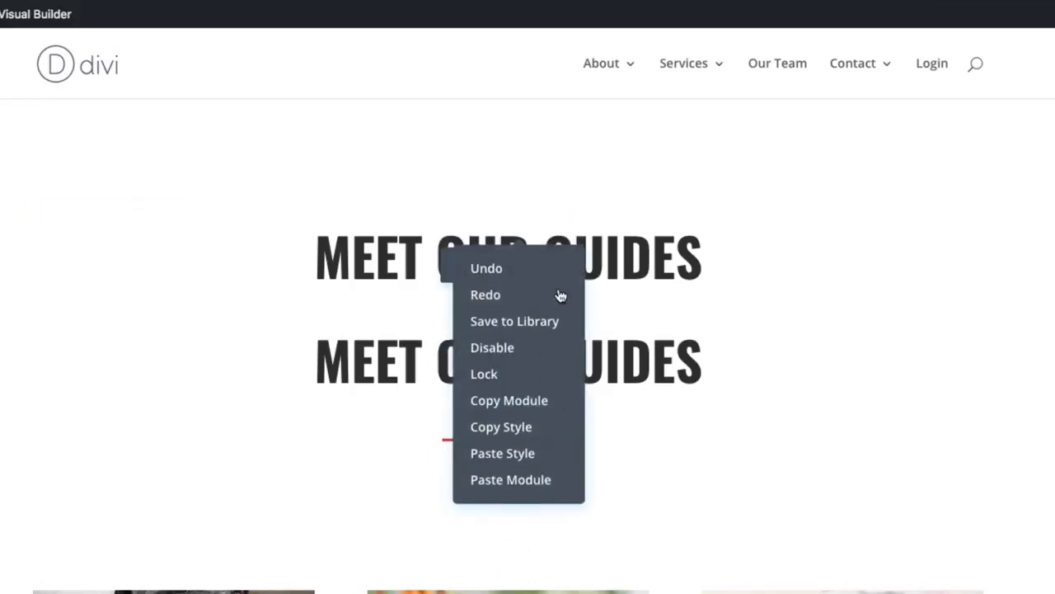
scroll(611, 493, "down", 1)
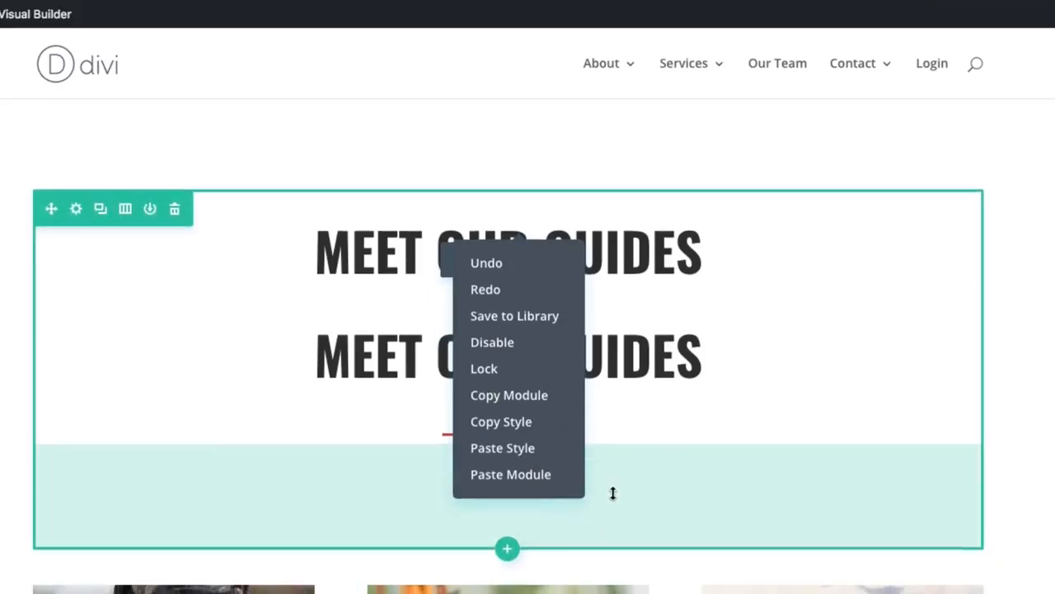
left_click(1044, 410)
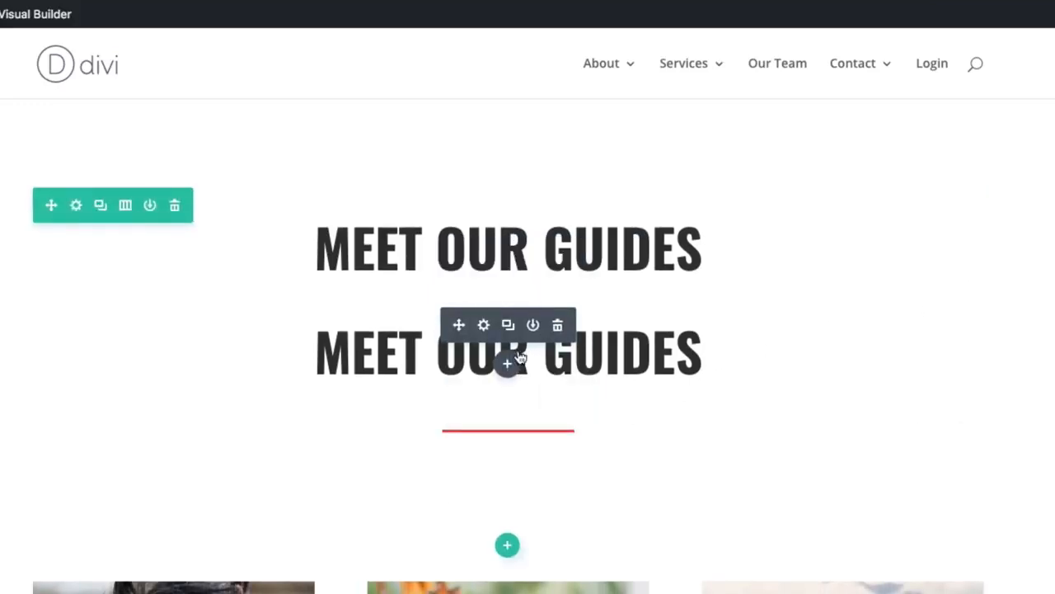
left_click(558, 326)
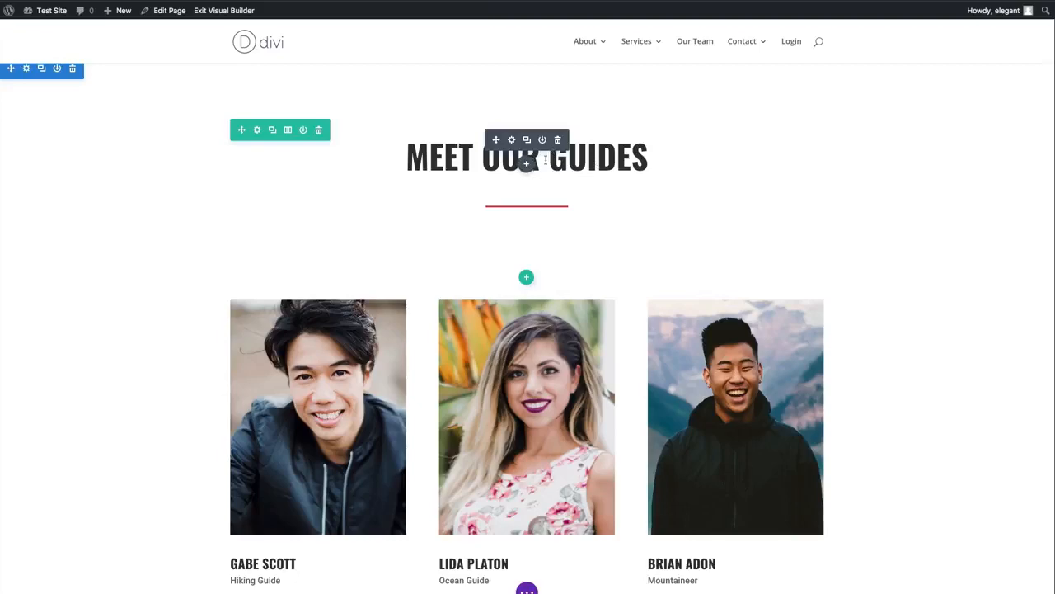
- Insert a Text module into the empty row between the Exclusive Offers text and the Luxurious Hotel row
scroll(547, 161, "down", 5)
scroll(547, 162, "down", 8)
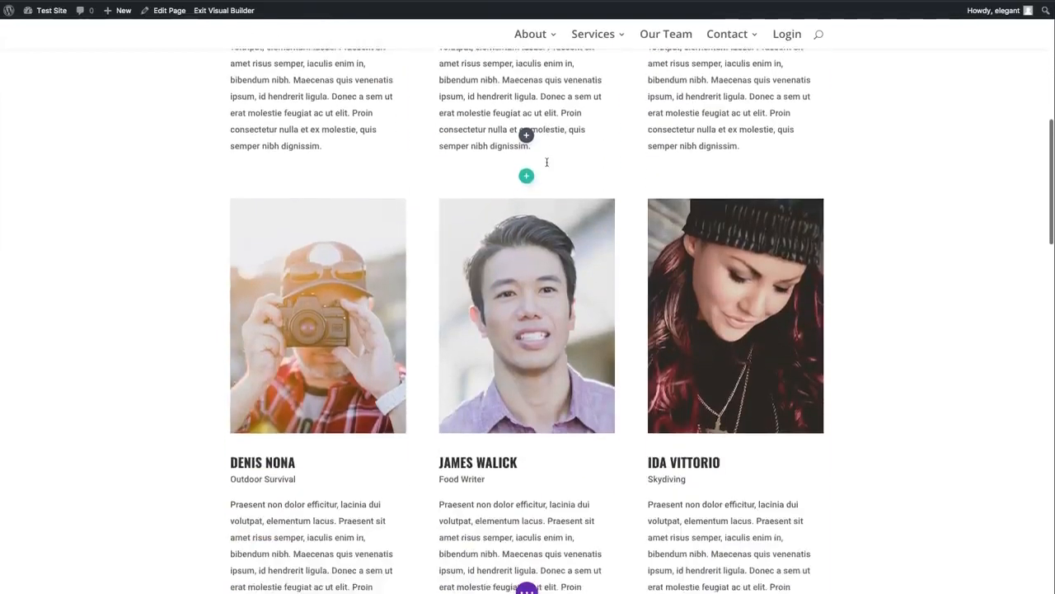
scroll(547, 162, "up", 2)
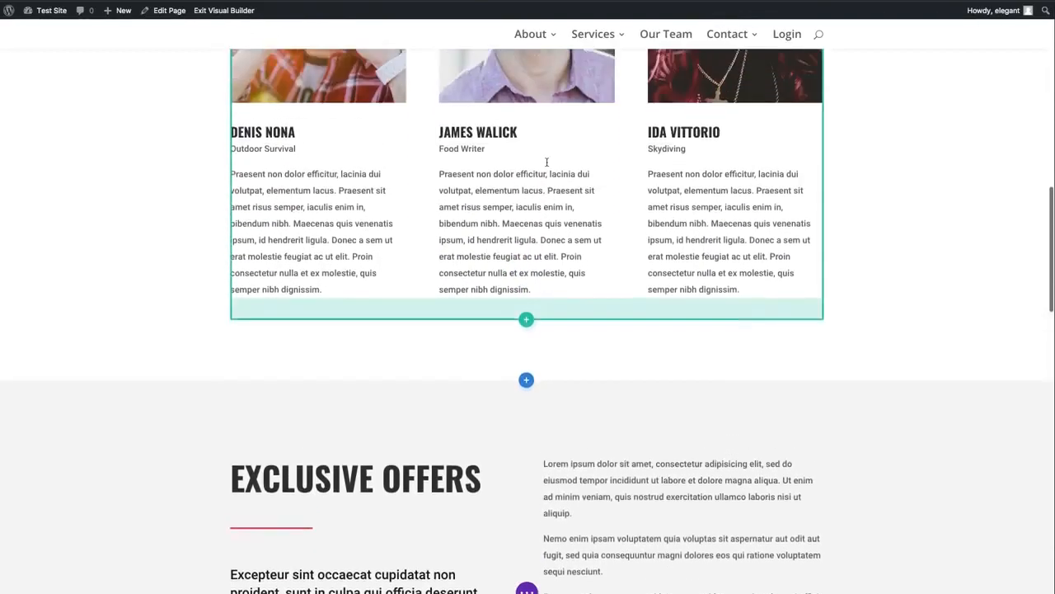
scroll(547, 162, "down", 4)
scroll(547, 162, "down", 1)
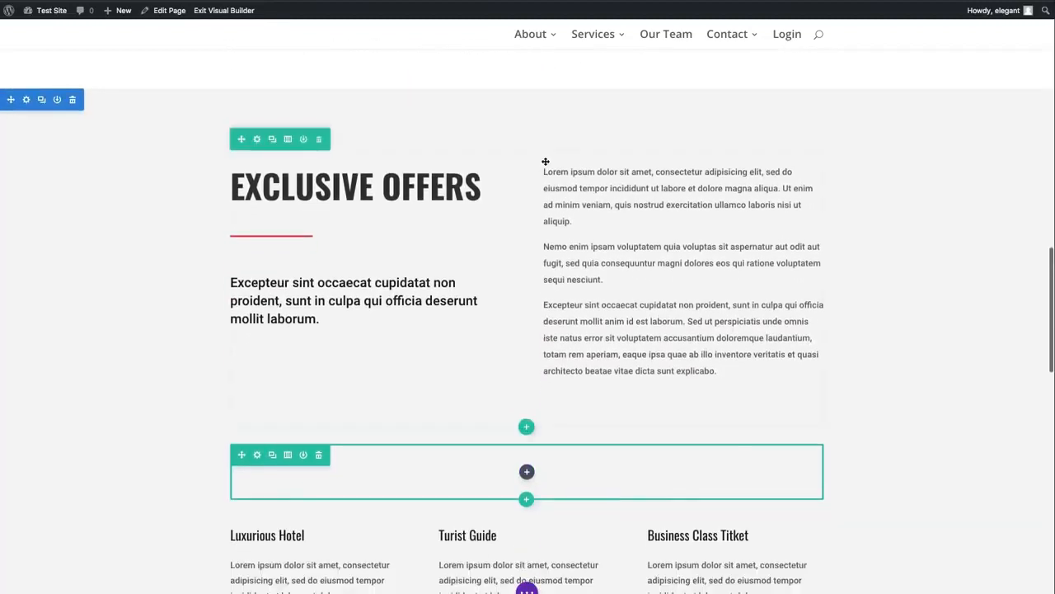
mouse_move(364, 193)
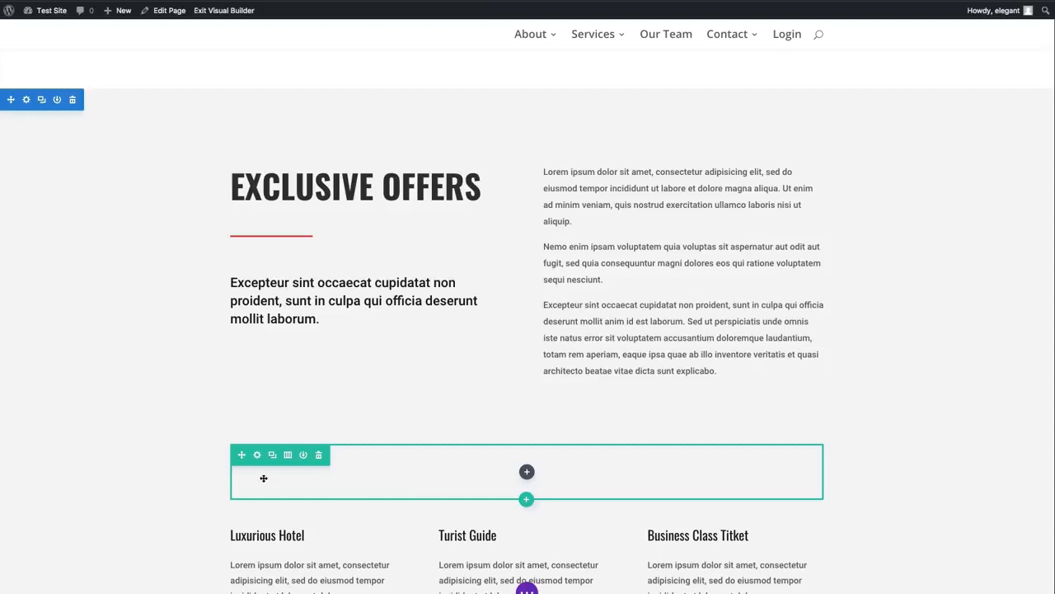
scroll(280, 466, "down", 1)
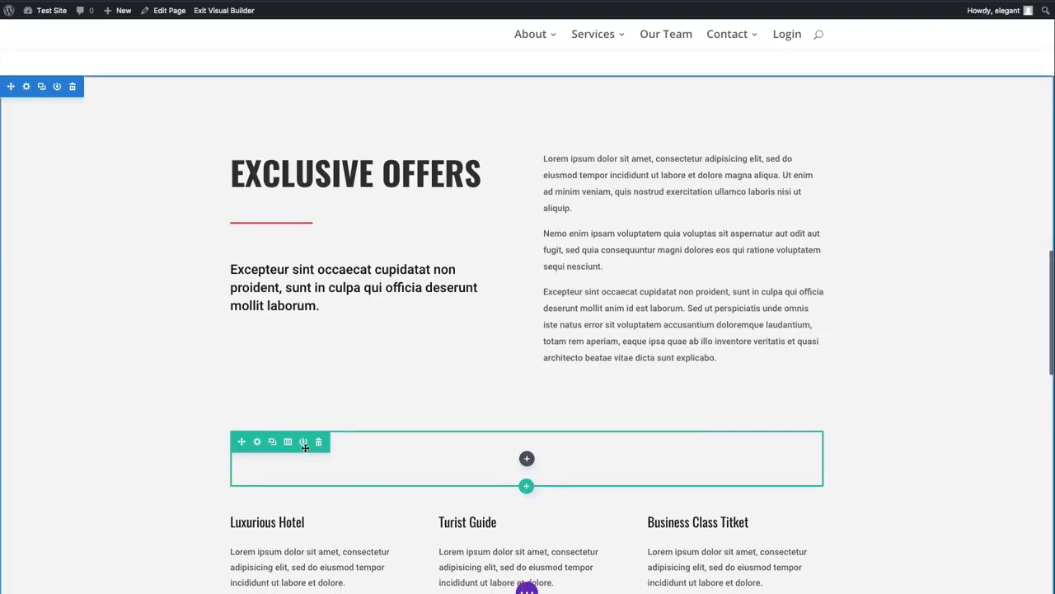
left_click(524, 459)
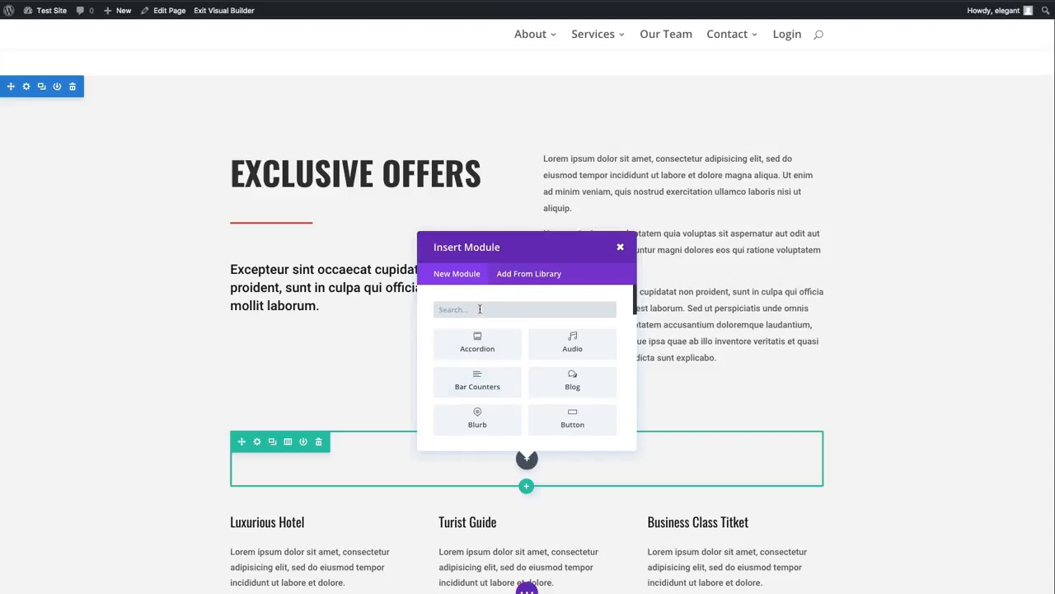
type("tex")
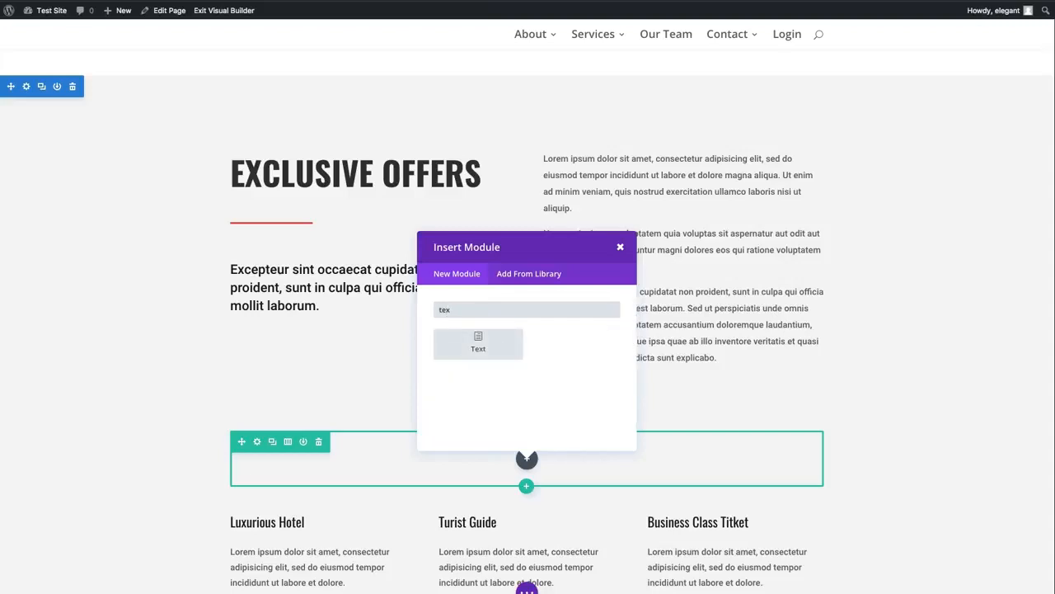
left_click(483, 346)
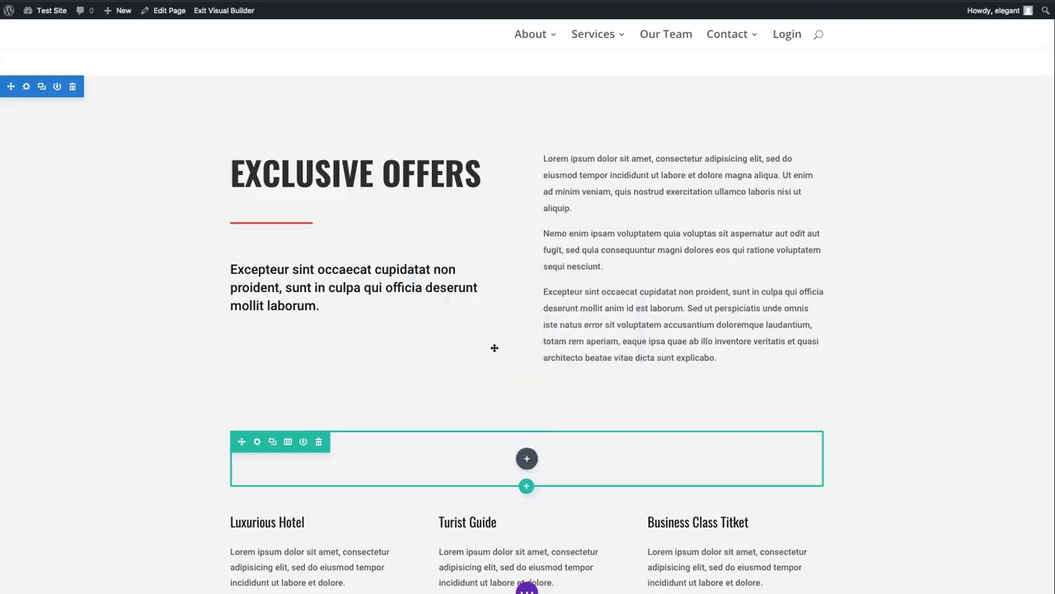
- Enter "New Header" as the text module's content, format it as Heading 1 and save the module
left_click(102, 254)
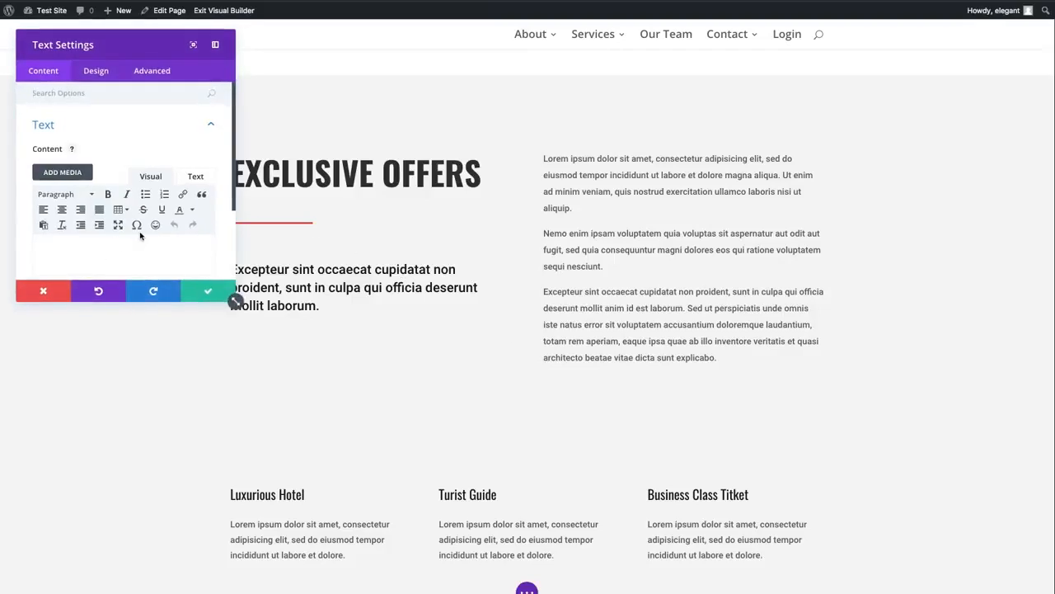
type("New Header")
left_click_drag(110, 255, 38, 255)
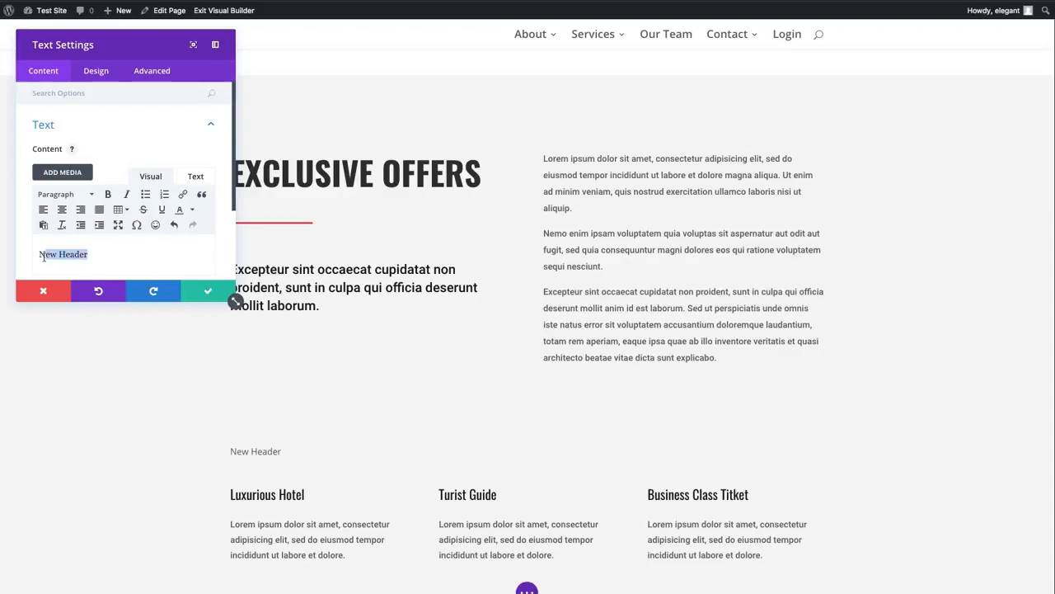
left_click(65, 195)
left_click(66, 238)
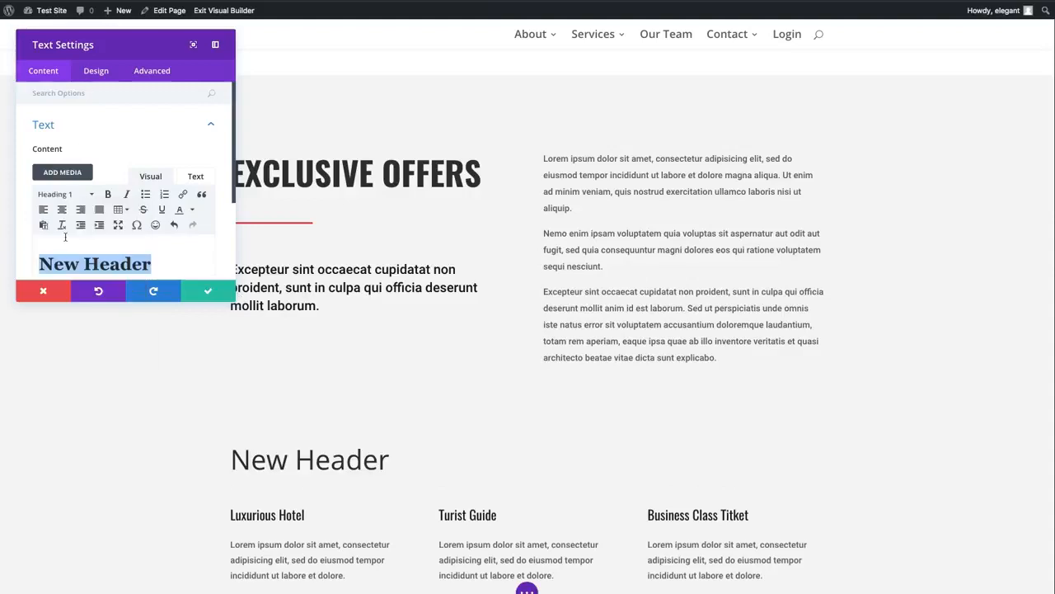
left_click(201, 293)
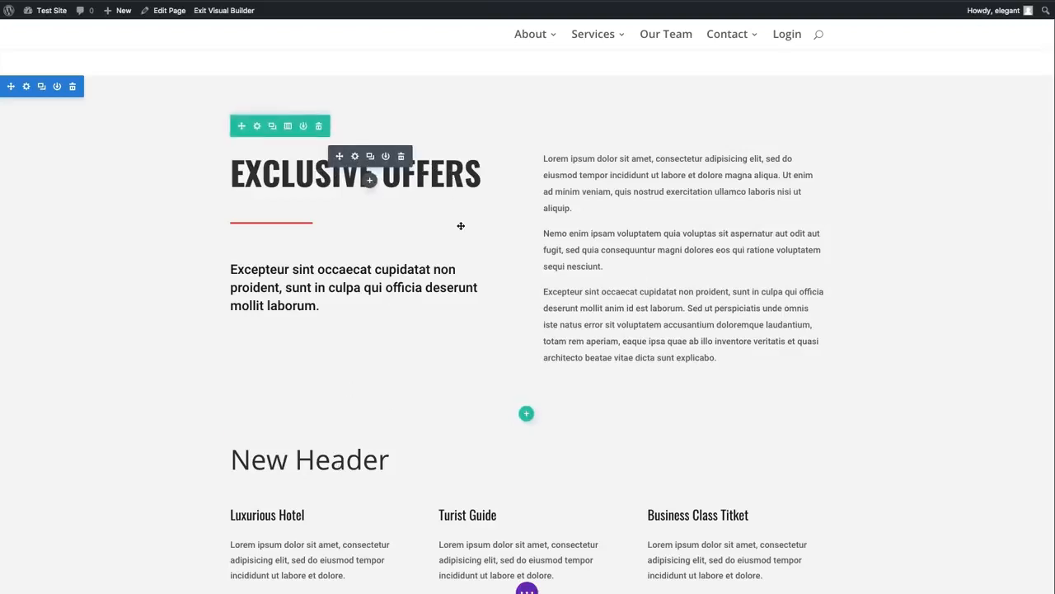
- Copy the style of the Exclusive Offers heading module and paste it onto the New Header text module
right_click(377, 166)
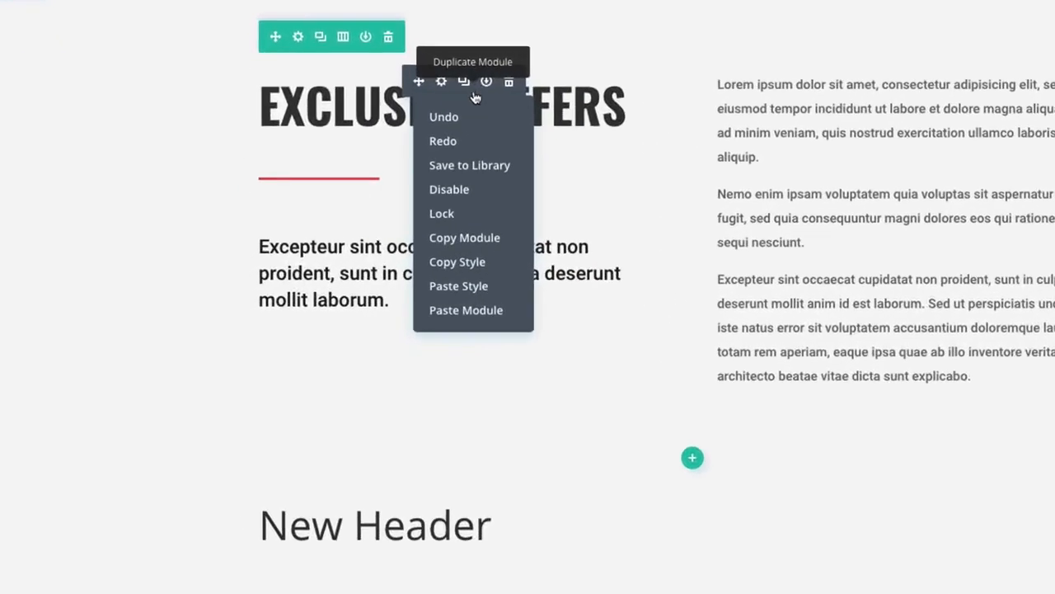
left_click(463, 269)
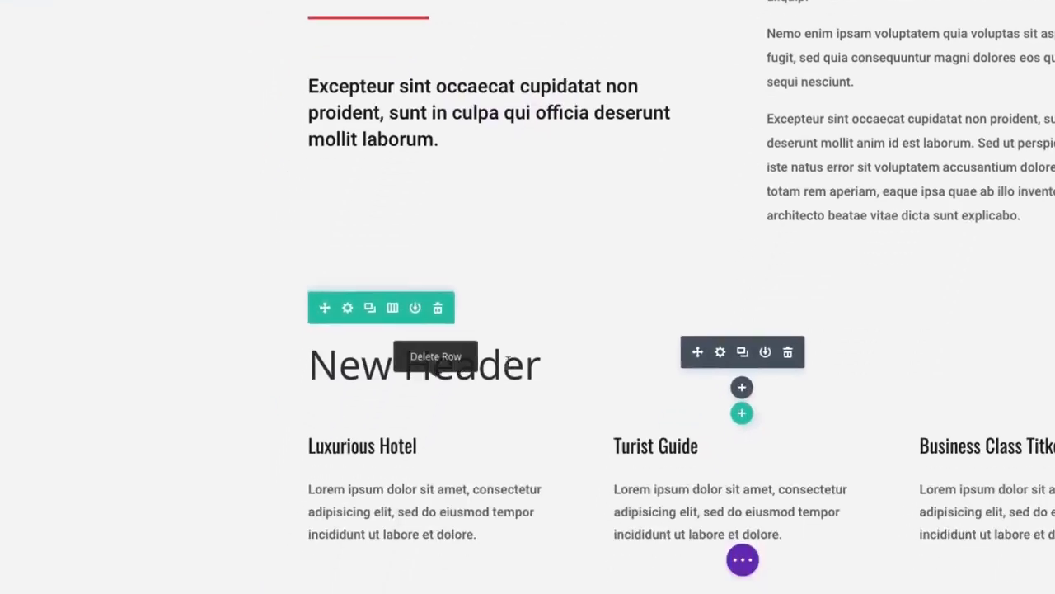
right_click(707, 363)
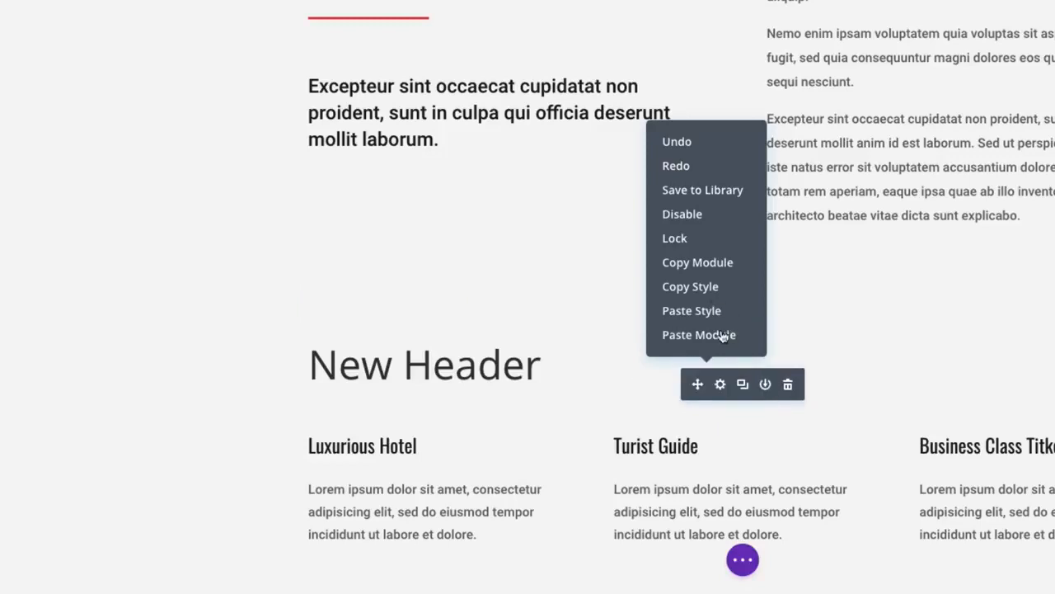
left_click(696, 313)
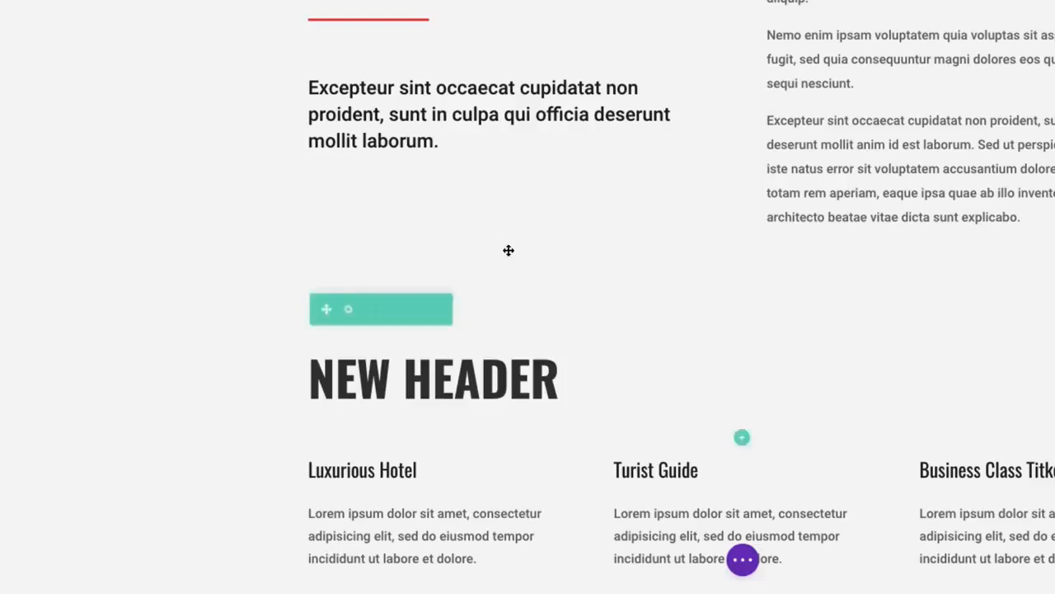
- Undo the style pasted onto the New Header text module, then apply Undo once more
scroll(575, 269, "down", 5)
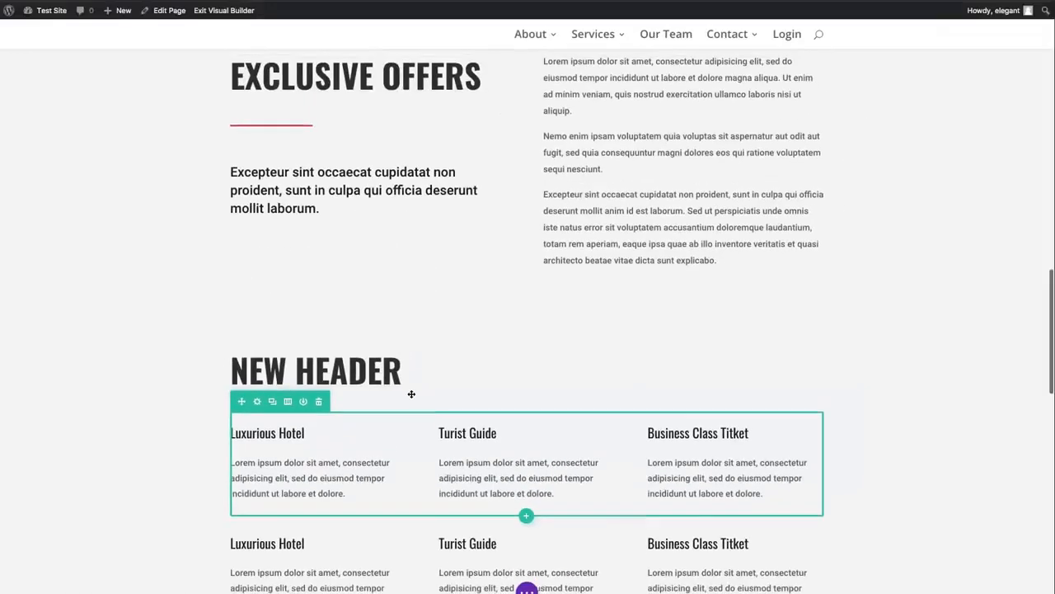
scroll(411, 394, "up", 2)
scroll(409, 394, "down", 2)
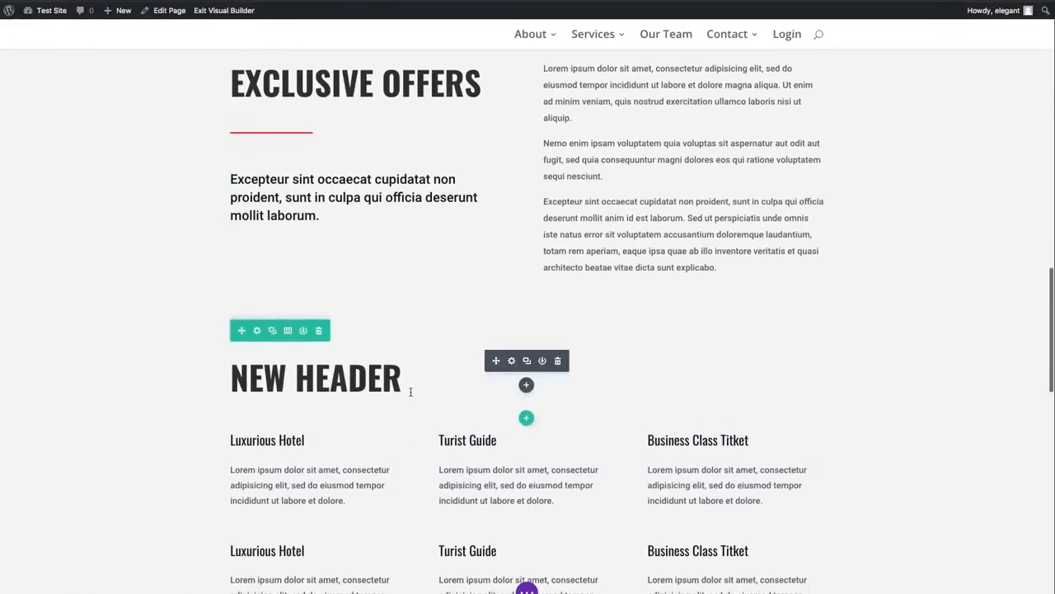
scroll(411, 391, "up", 4)
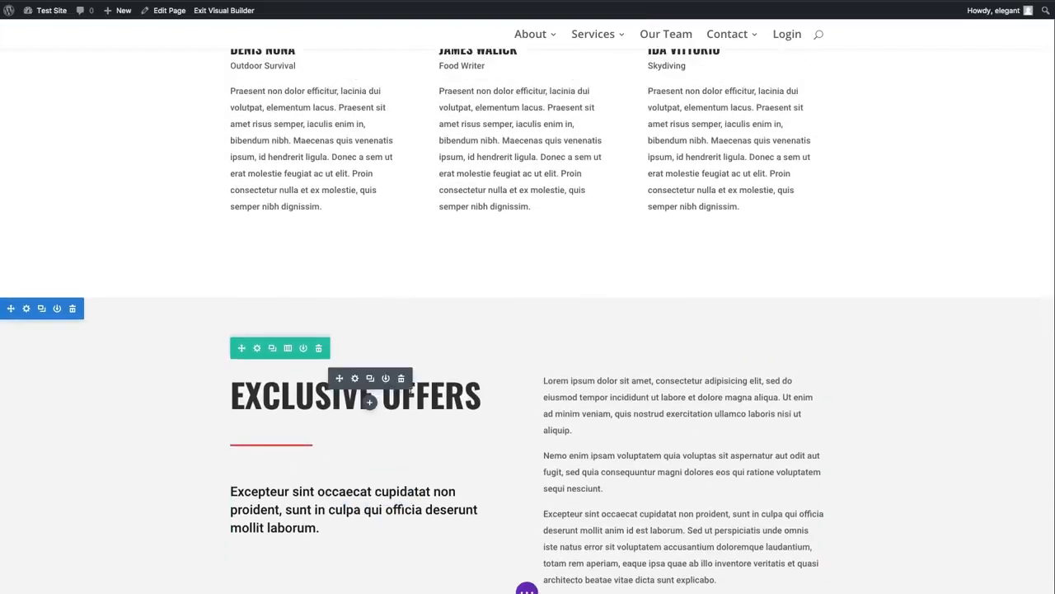
scroll(472, 427, "down", 1)
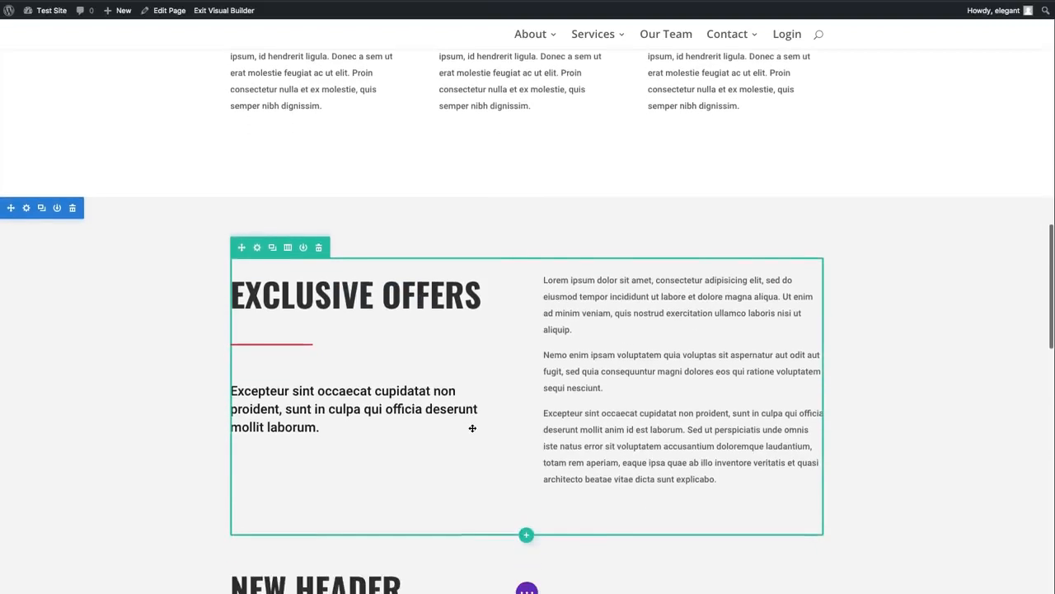
scroll(472, 427, "down", 2)
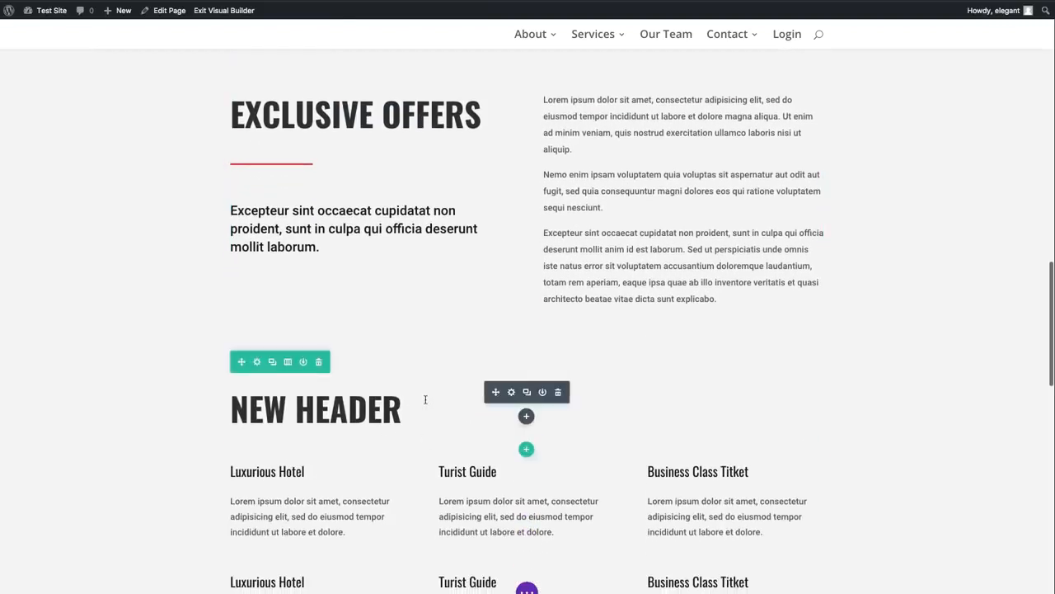
right_click(498, 392)
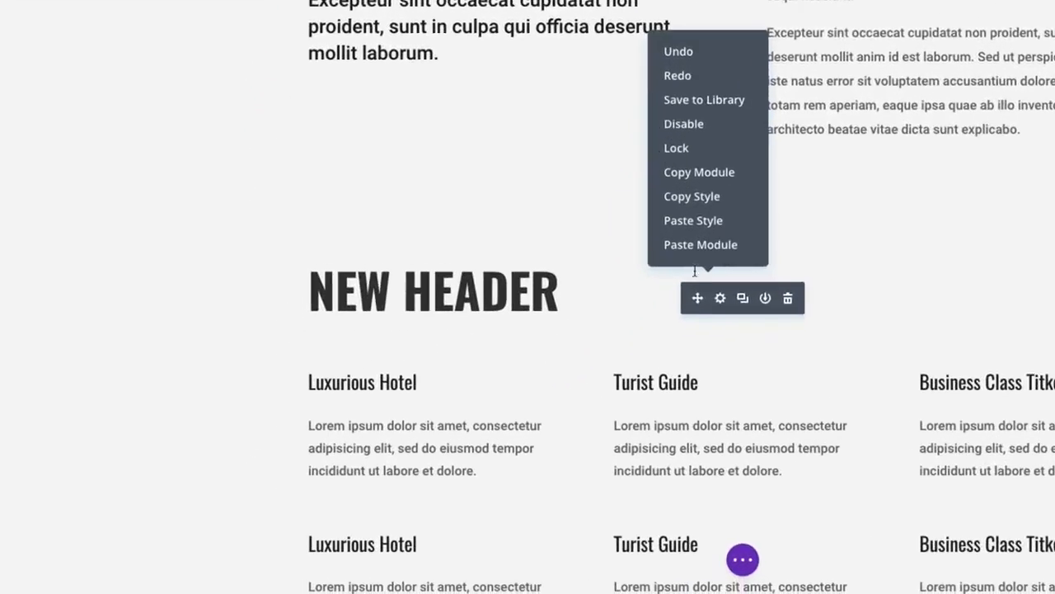
left_click(679, 53)
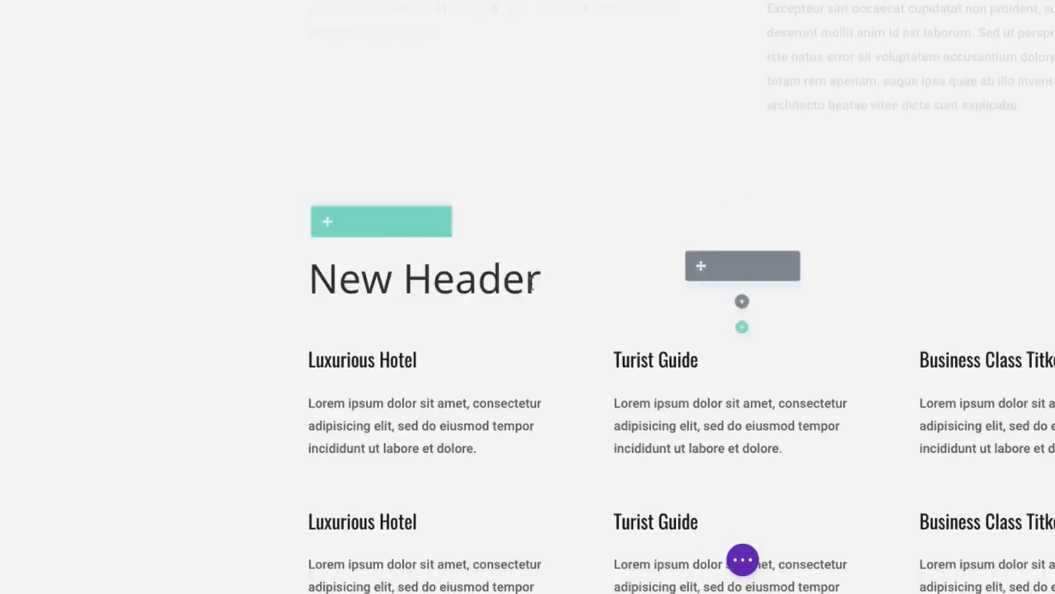
right_click(706, 256)
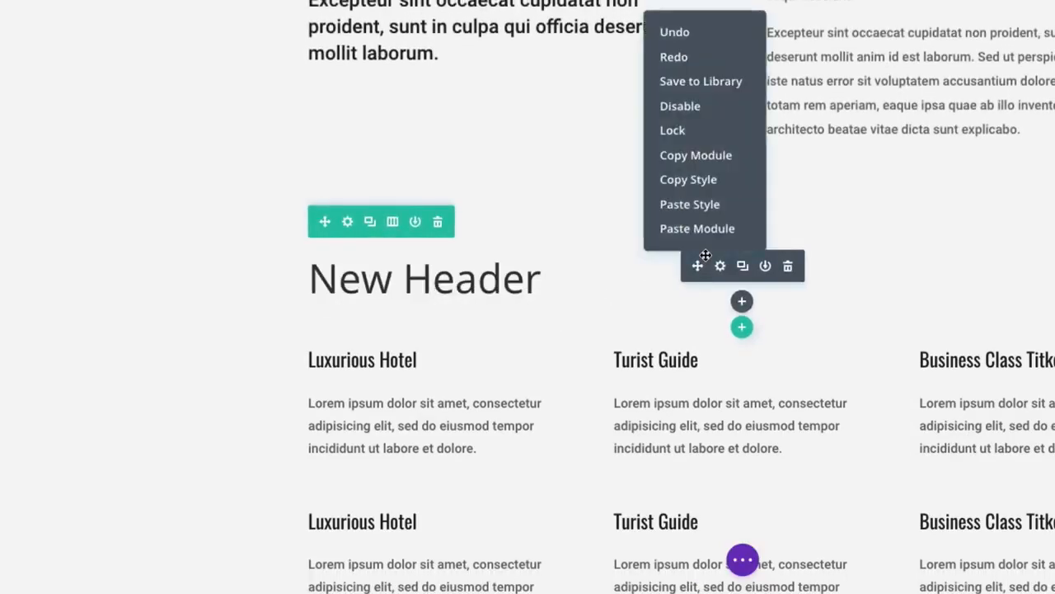
left_click(675, 34)
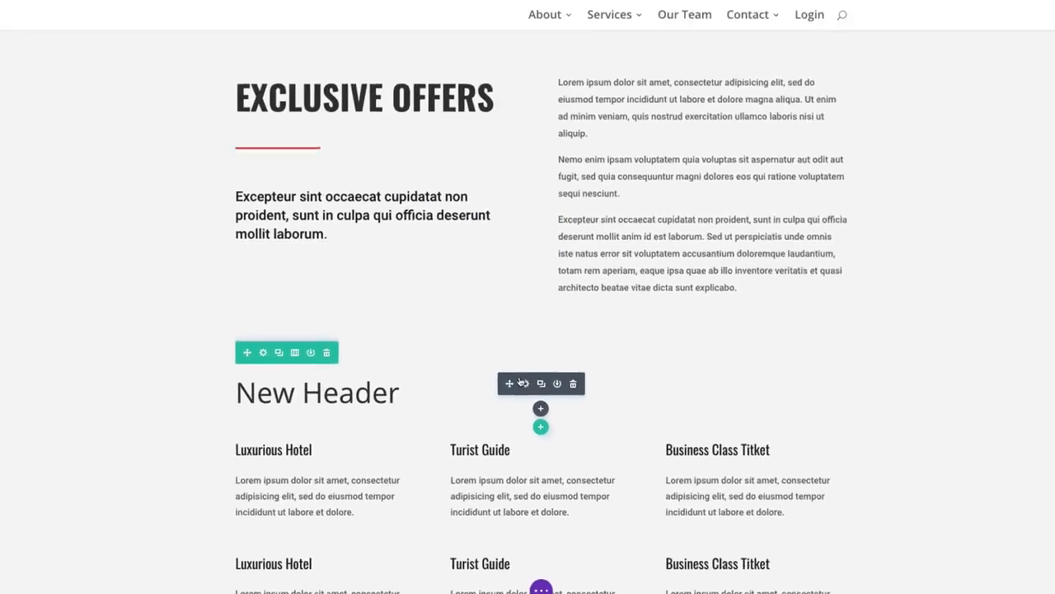
- Undo the New Header content entry and the insertion of its Text module, going back to the empty row
right_click(521, 382)
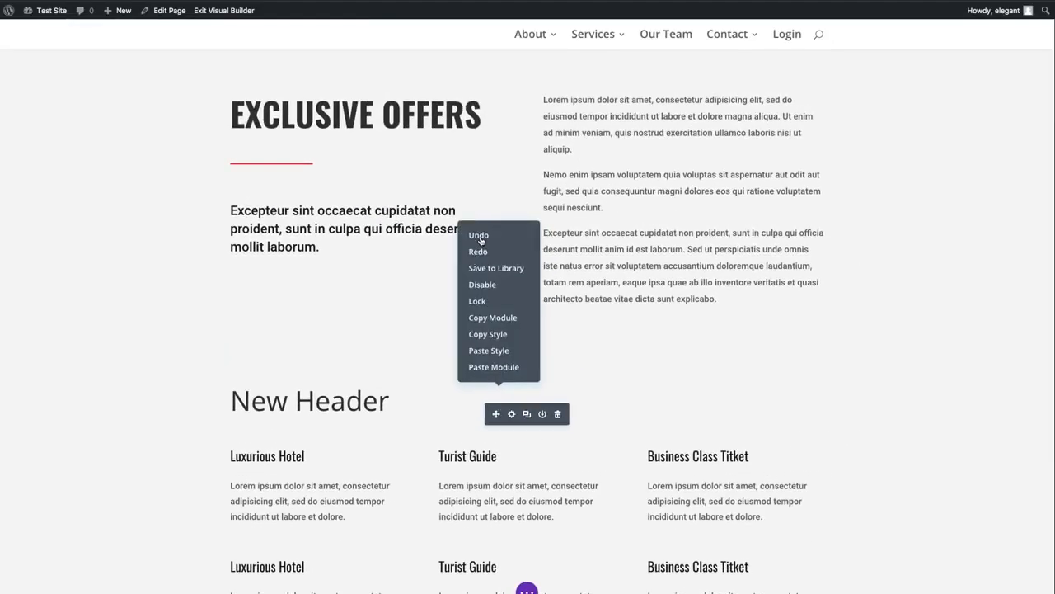
left_click(480, 237)
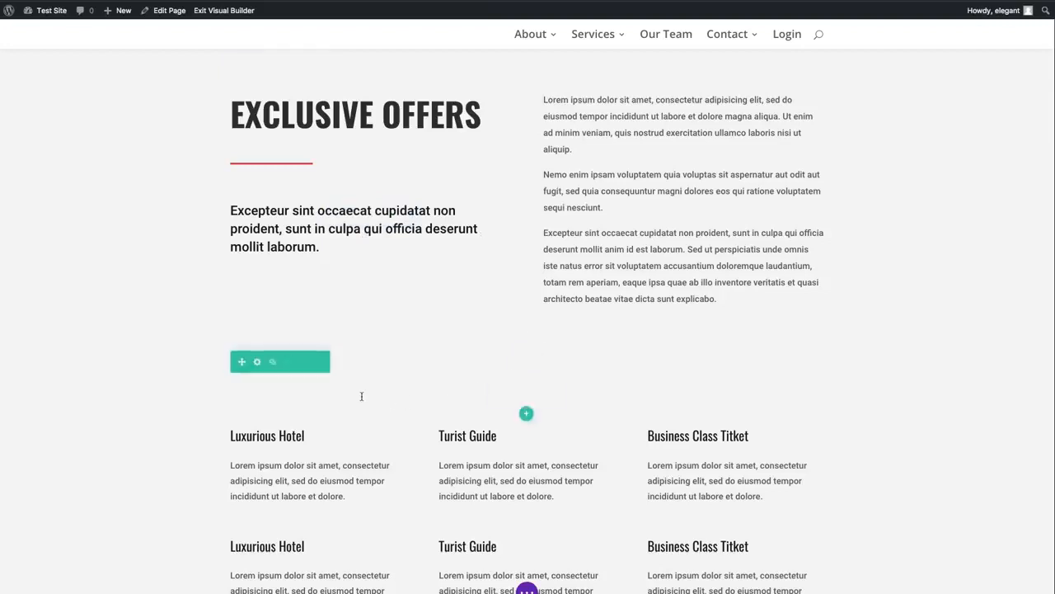
right_click(506, 390)
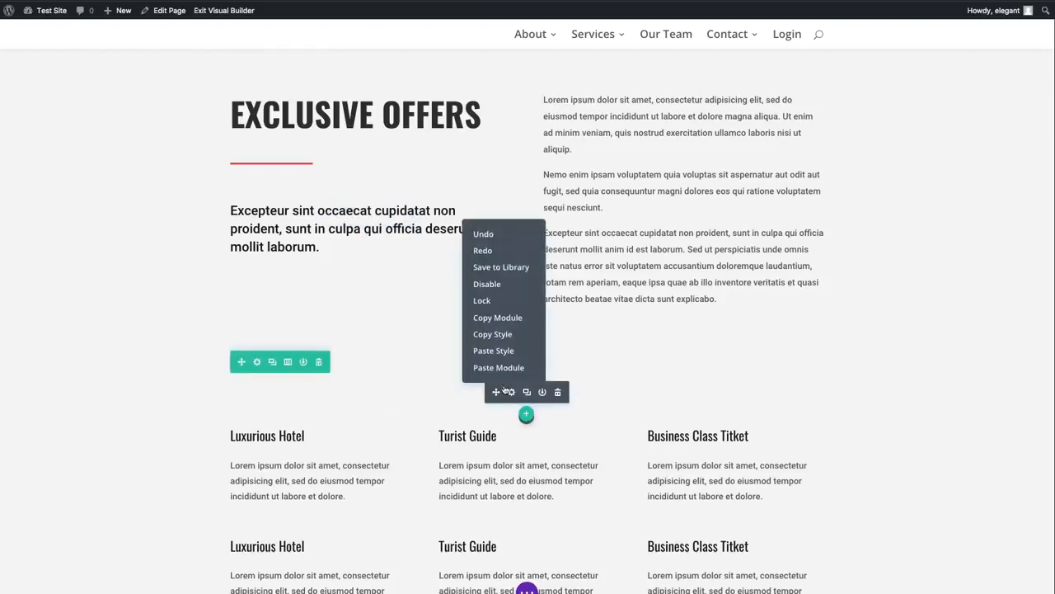
left_click(485, 235)
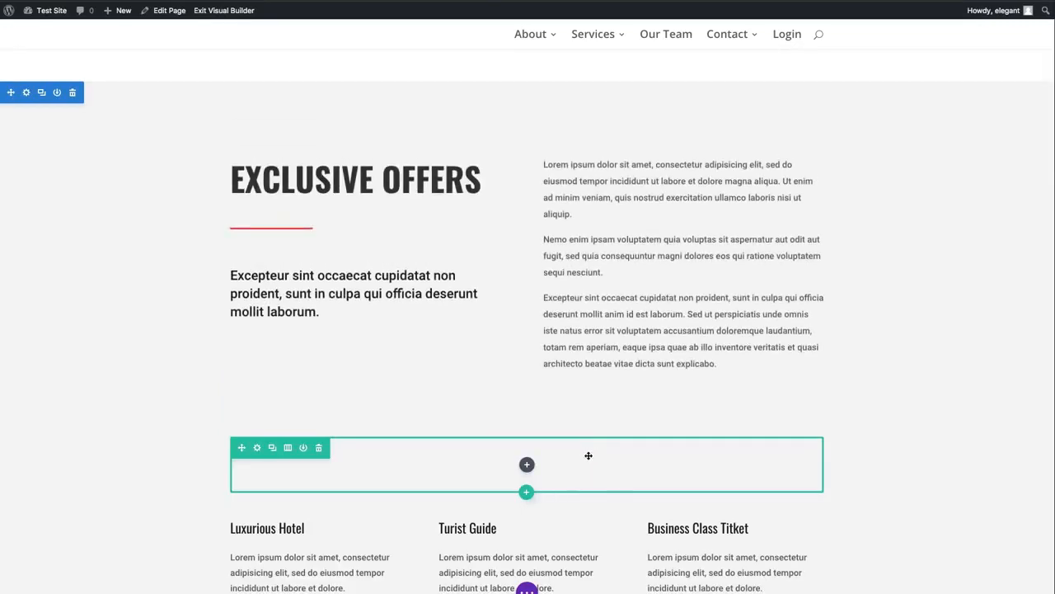
- Redo the undone changes one by one, through the Text module, its New Header content and the pasted heading style
right_click(528, 466)
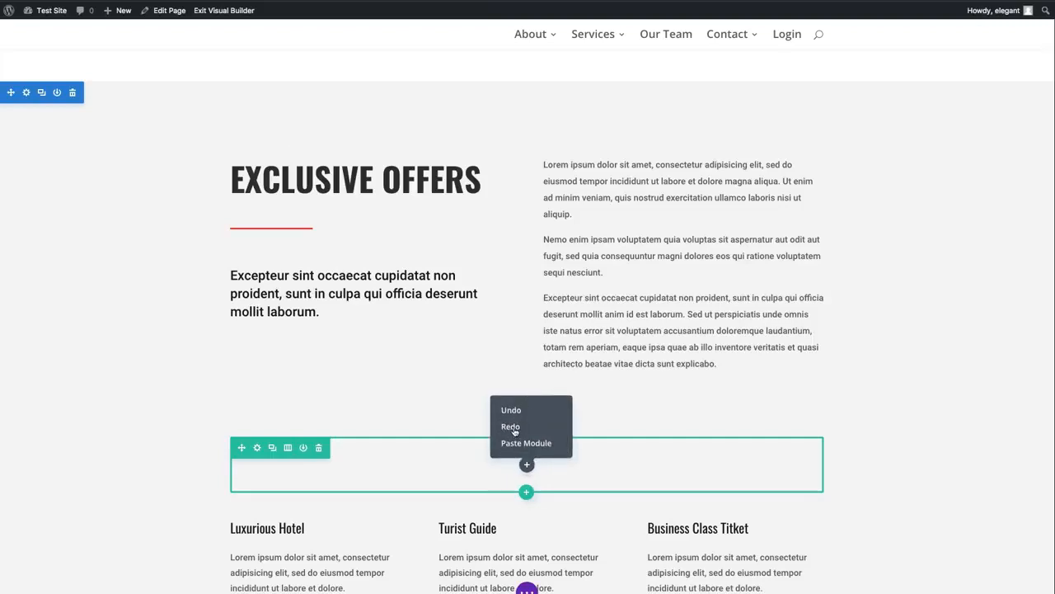
left_click(512, 427)
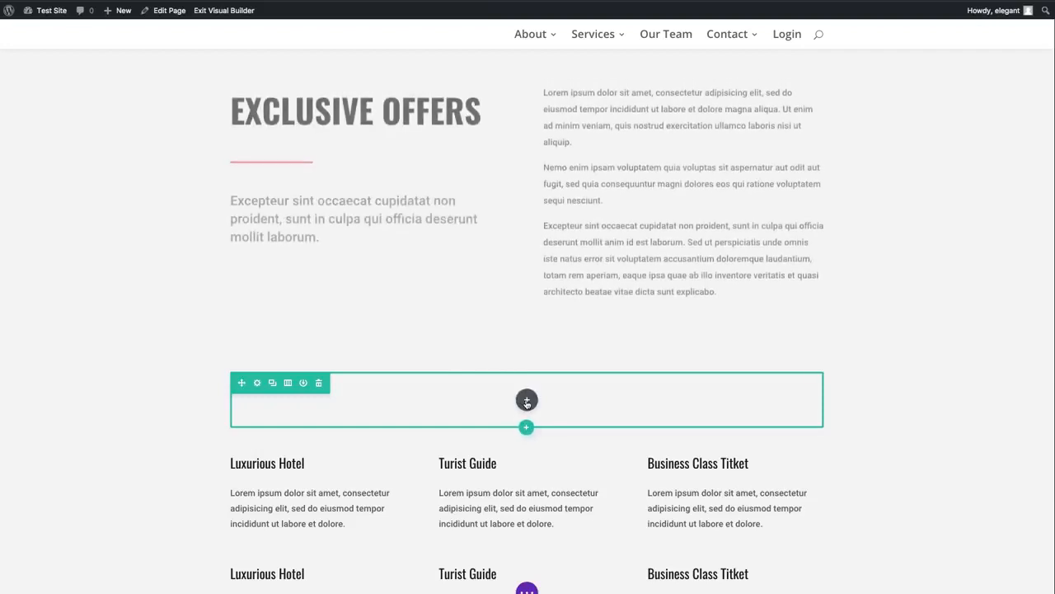
right_click(526, 401)
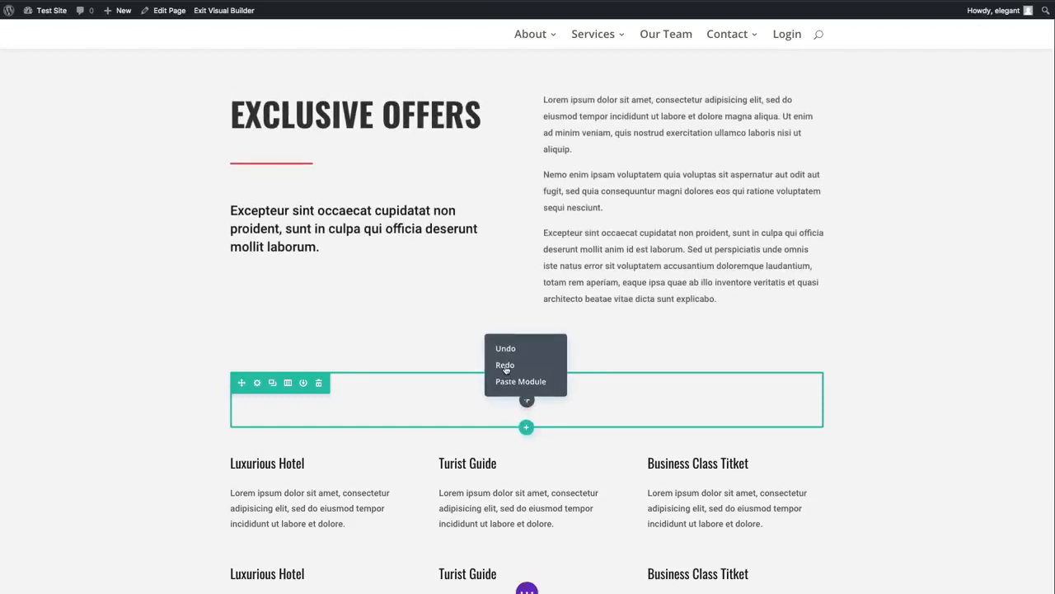
left_click(505, 365)
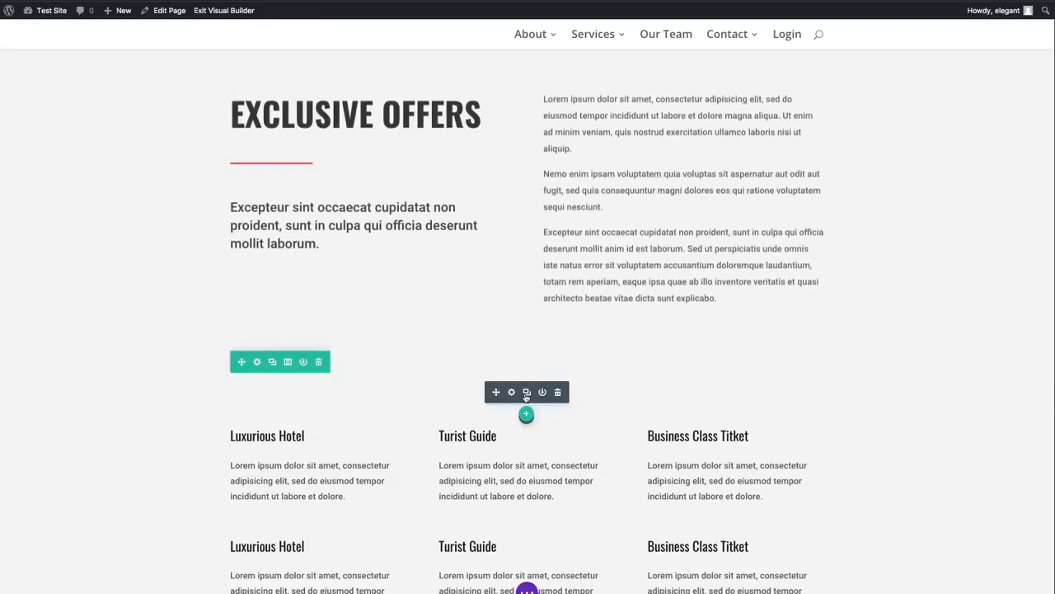
right_click(518, 388)
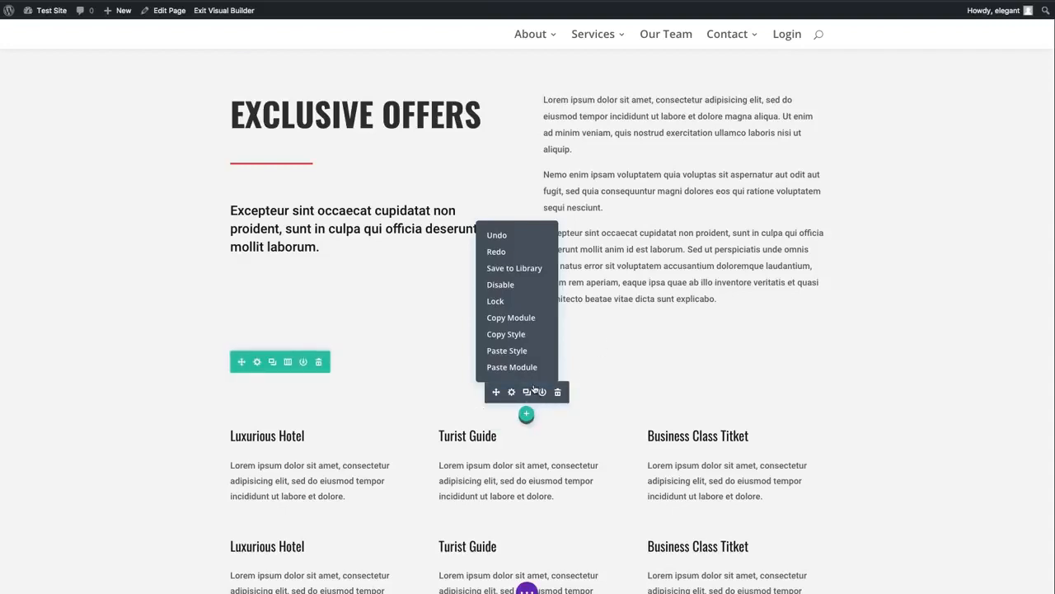
left_click(494, 252)
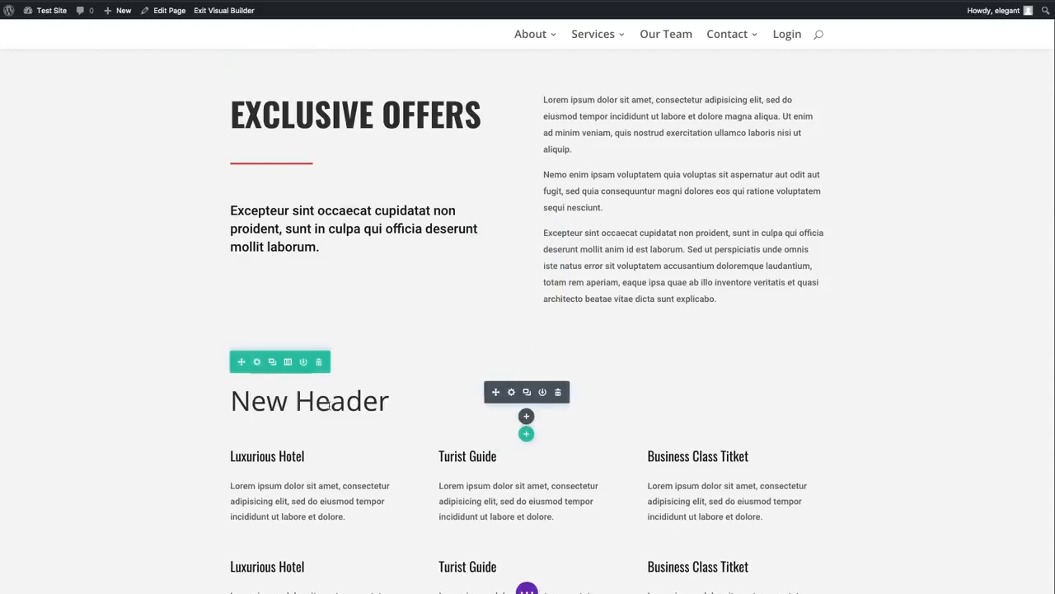
right_click(521, 389)
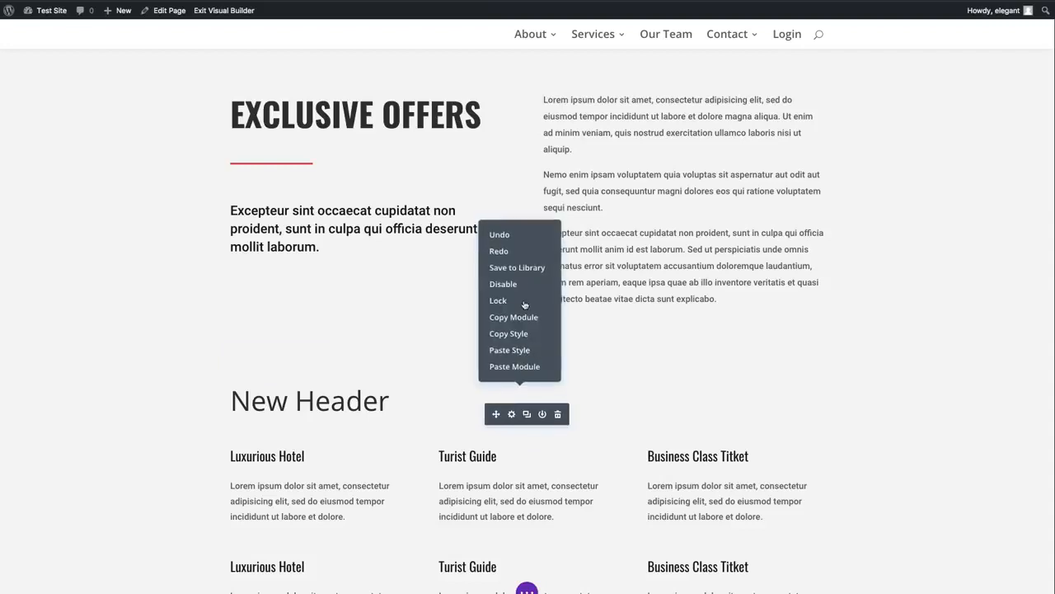
left_click(504, 251)
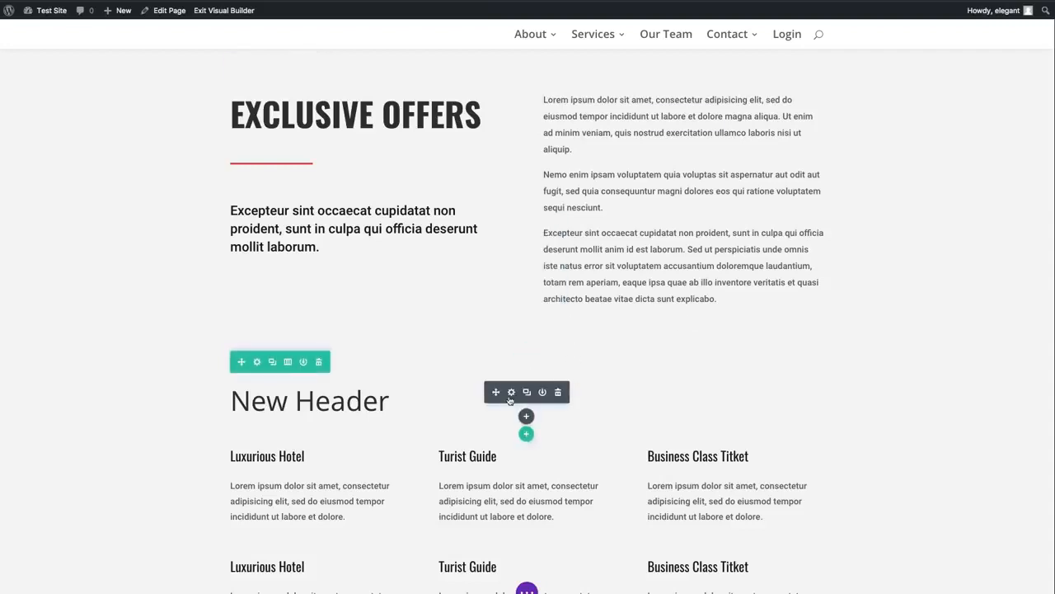
right_click(503, 387)
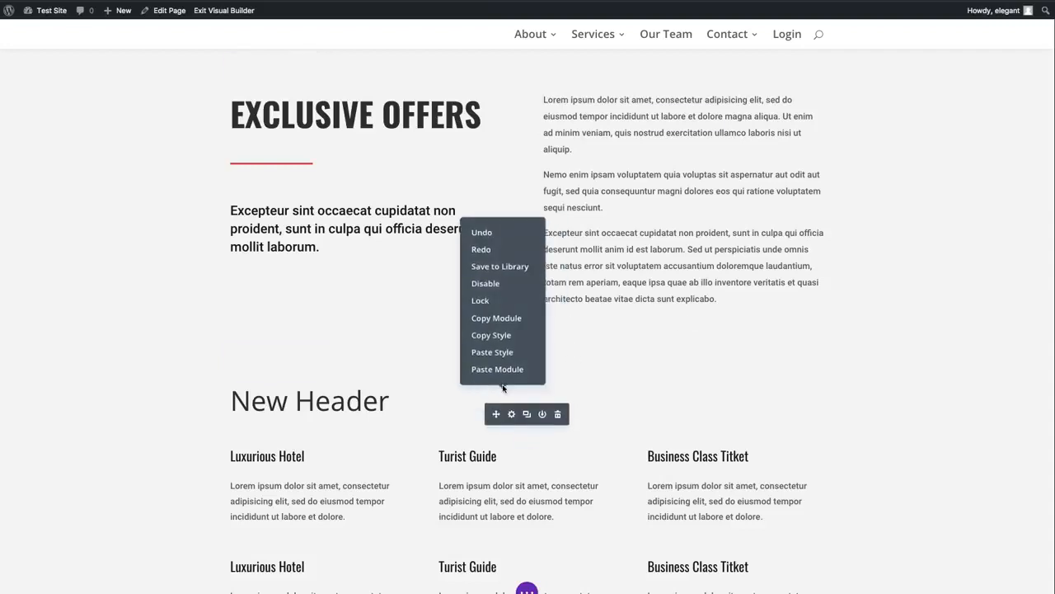
left_click(484, 251)
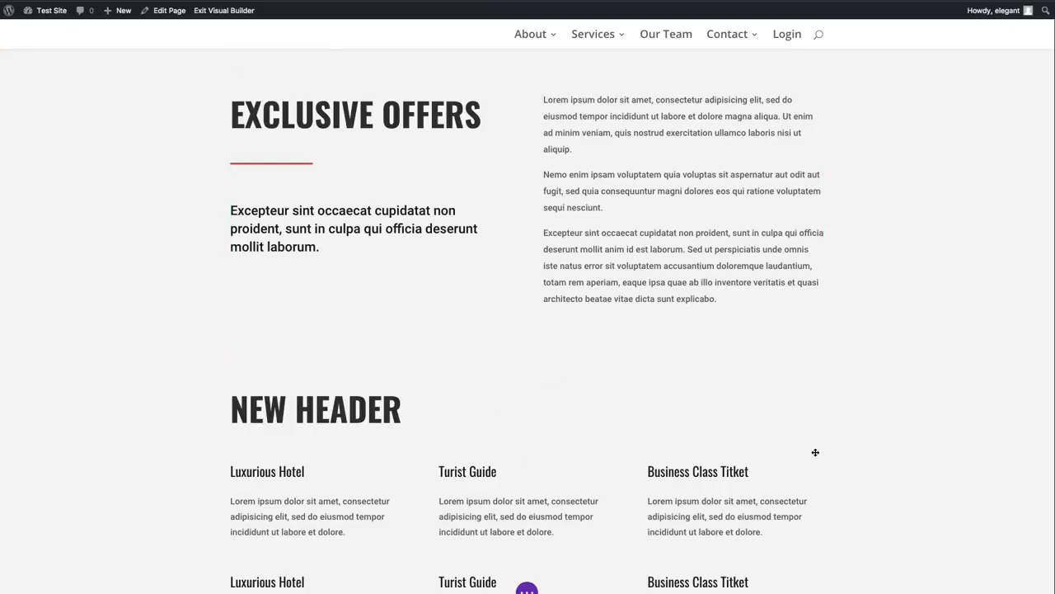
- Examine the page's Editing History states from Loaded Page onward, then close the history without choosing a state
left_click(528, 588)
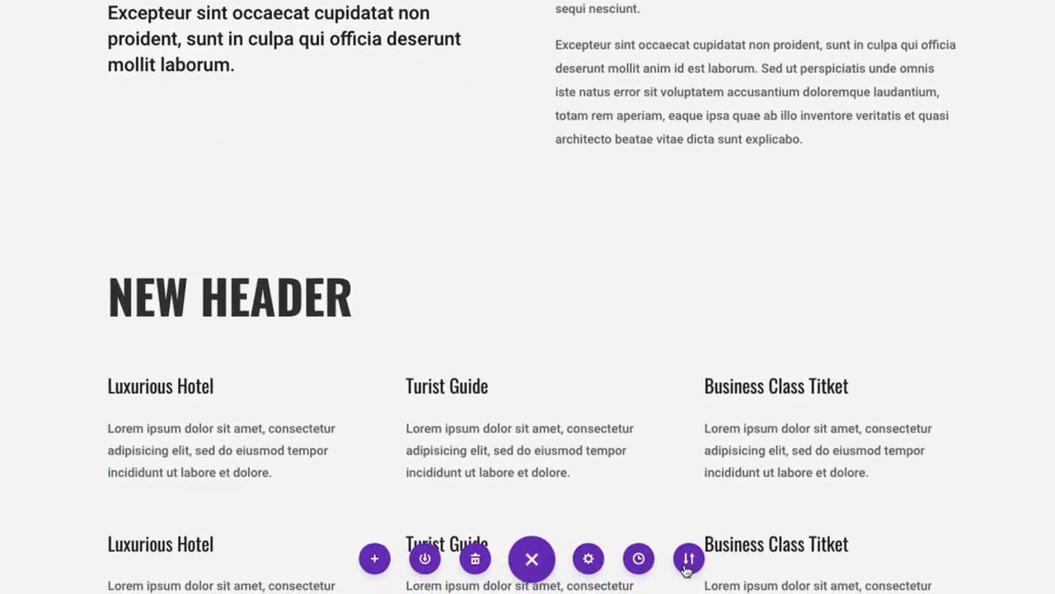
left_click(641, 560)
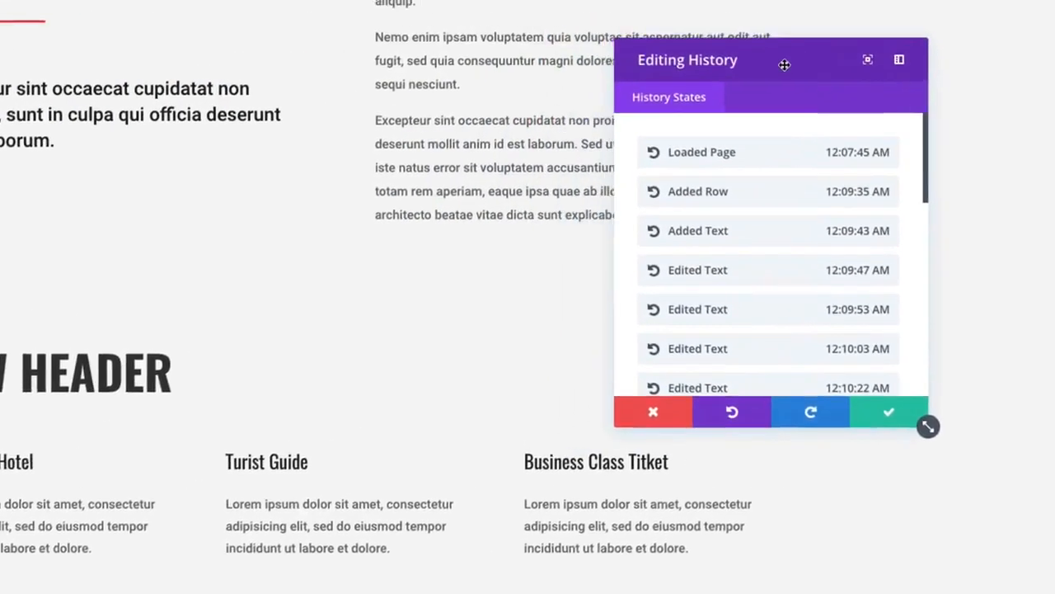
scroll(690, 342, "down", 3)
scroll(690, 342, "up", 3)
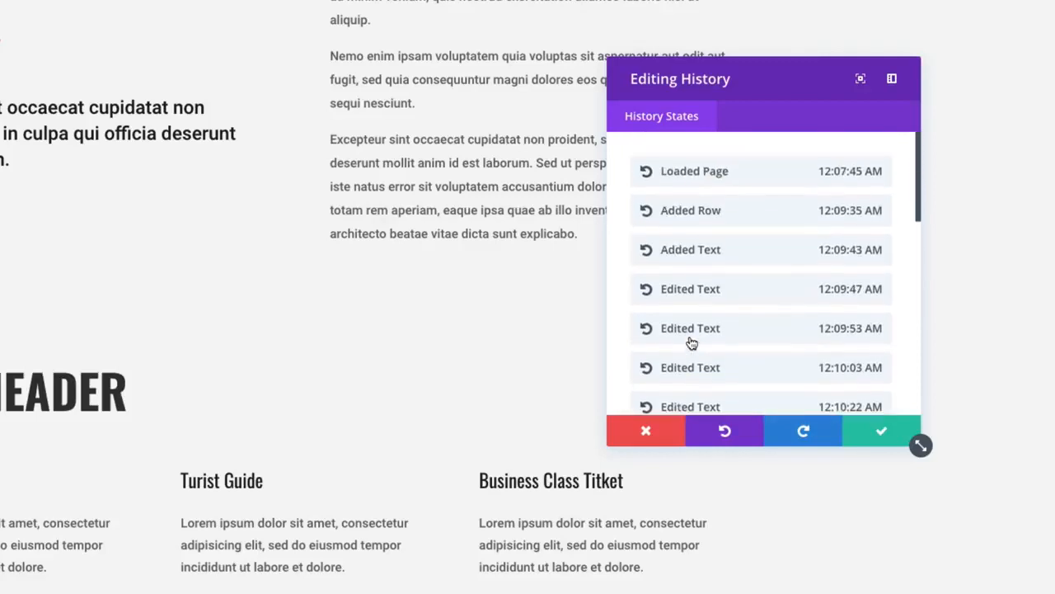
scroll(726, 303, "down", 3)
scroll(722, 303, "up", 3)
scroll(762, 319, "down", 3)
scroll(762, 319, "up", 3)
scroll(761, 320, "down", 1)
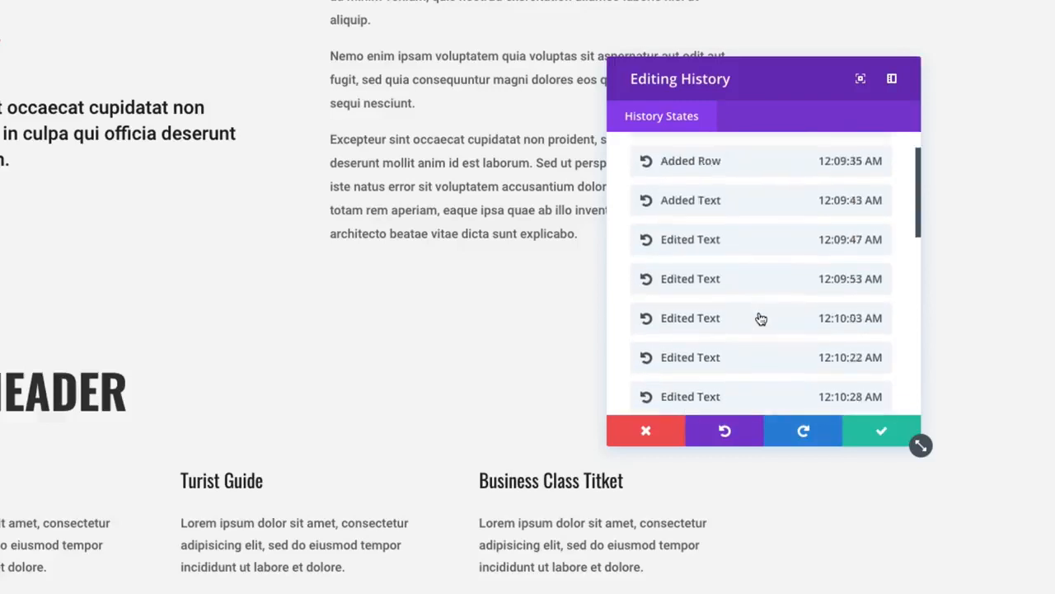
scroll(759, 317, "down", 3)
scroll(750, 315, "up", 4)
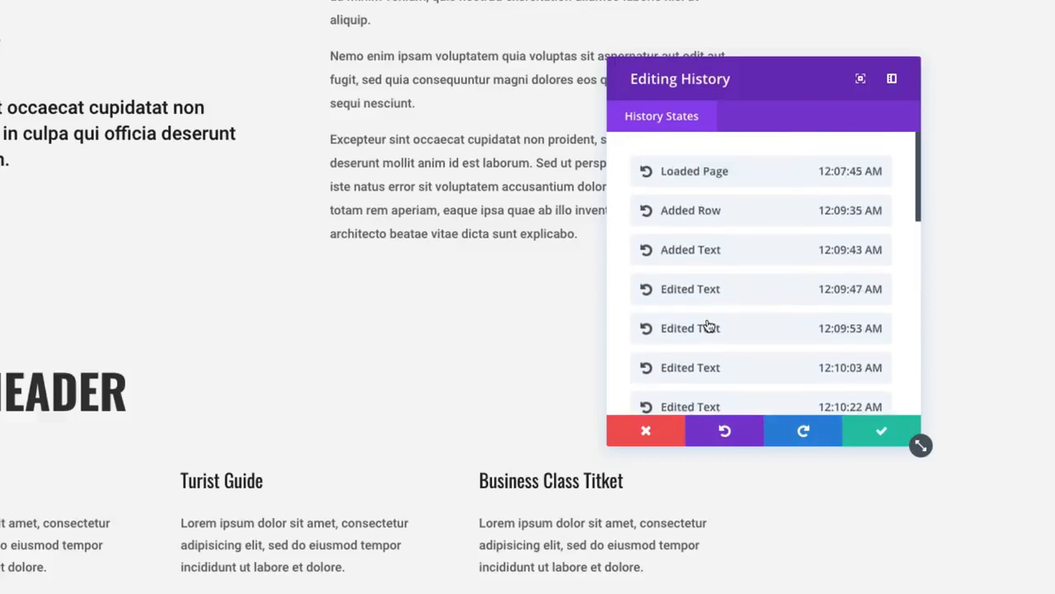
left_click(665, 434)
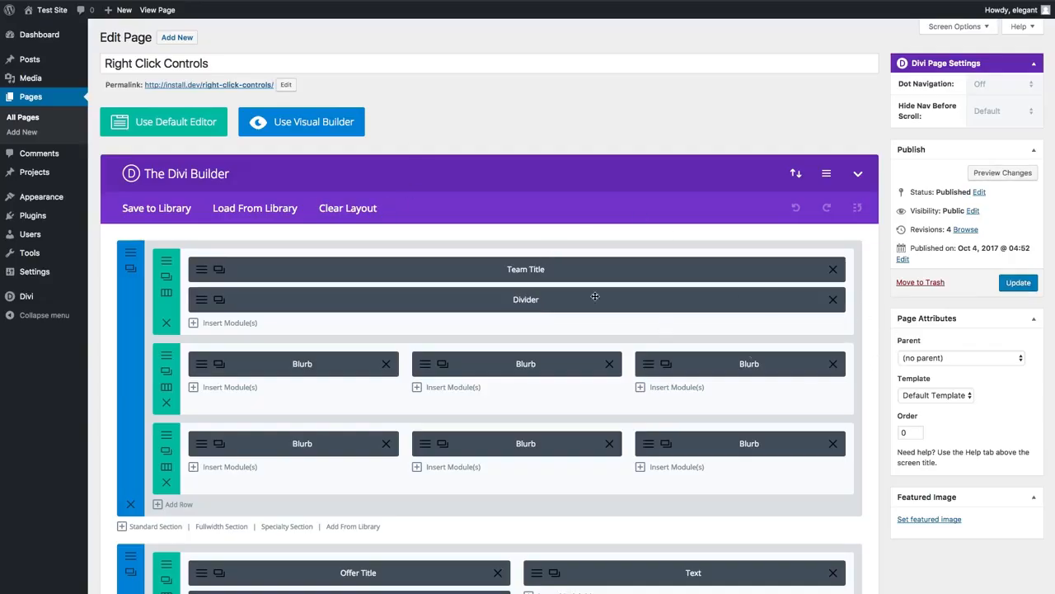
- Examine the context options of the Team Title module and the lower row's Blurb modules in the backend Divi Builder
right_click(575, 267)
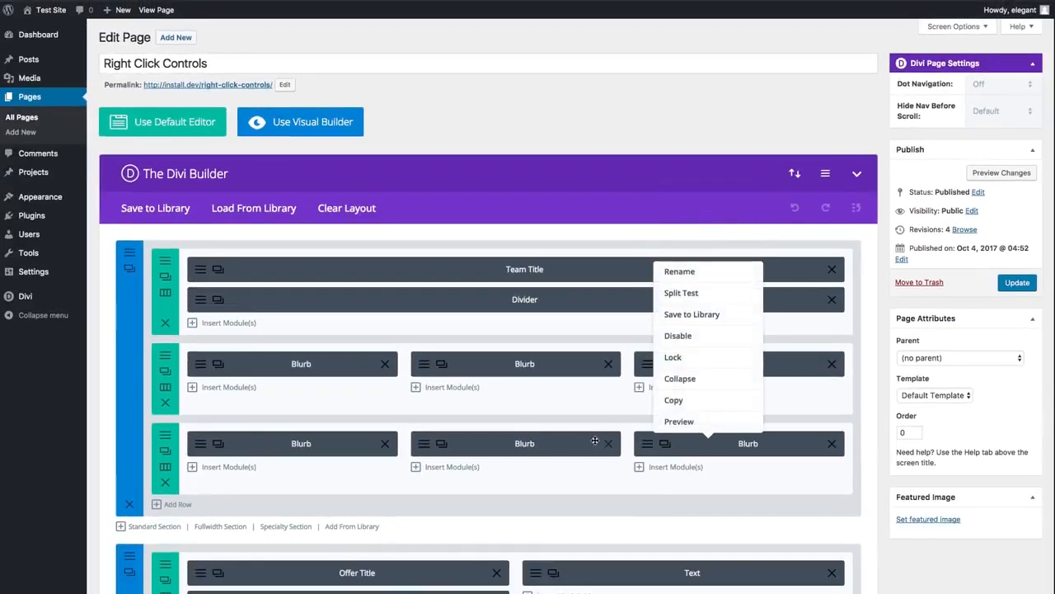
right_click(574, 443)
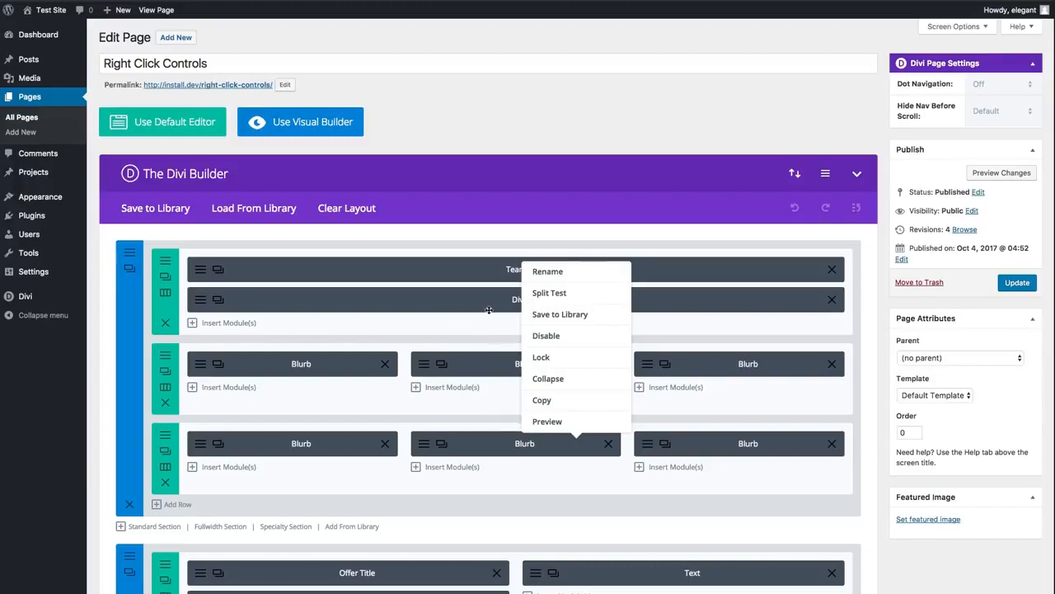
right_click(700, 443)
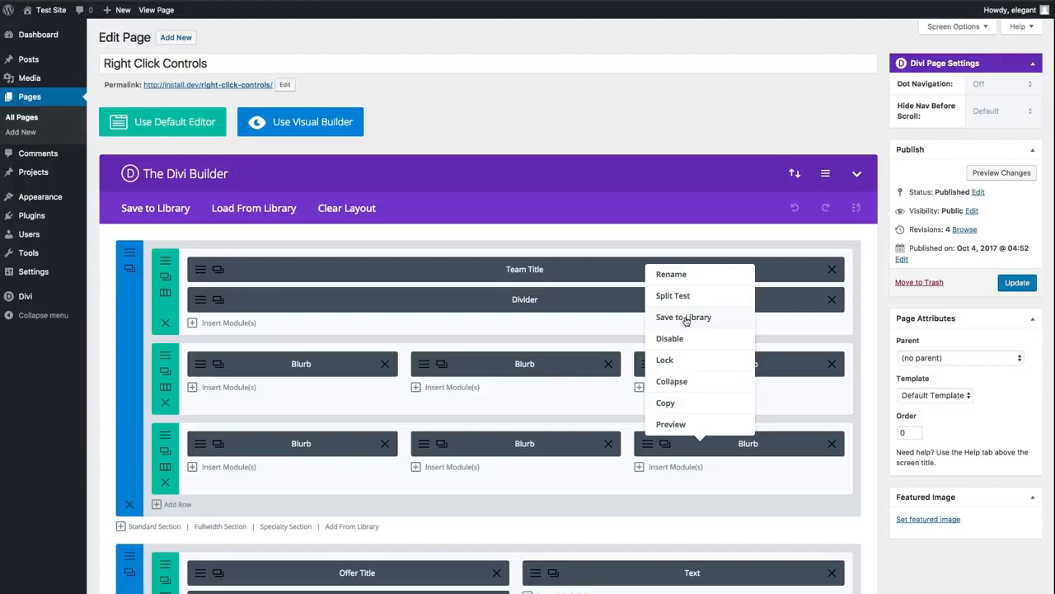
- View the Save to Library form for the third Blurb module in the lower row, then close it without saving
right_click(777, 444)
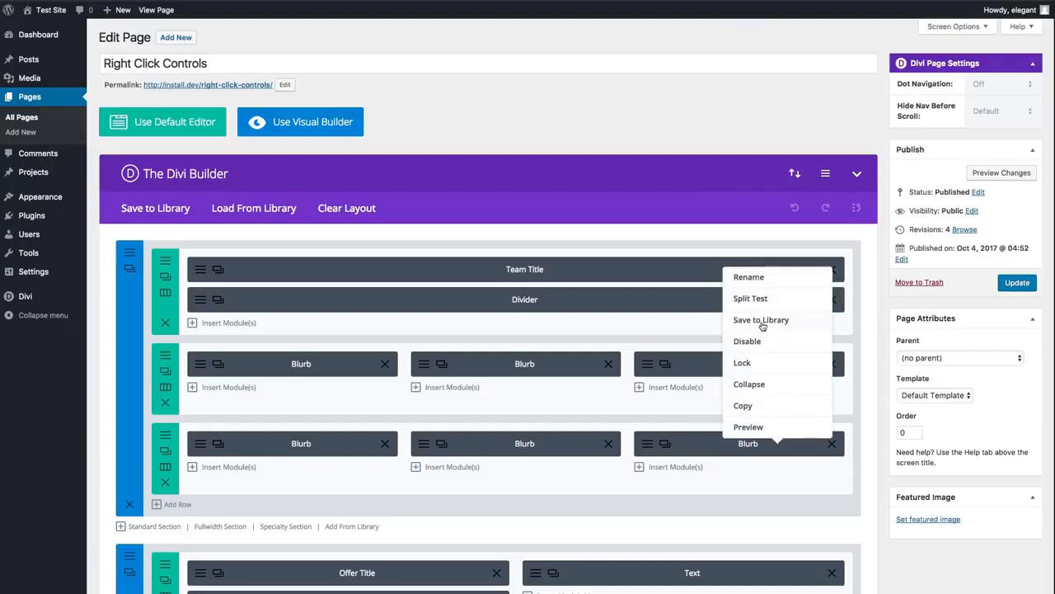
left_click(762, 321)
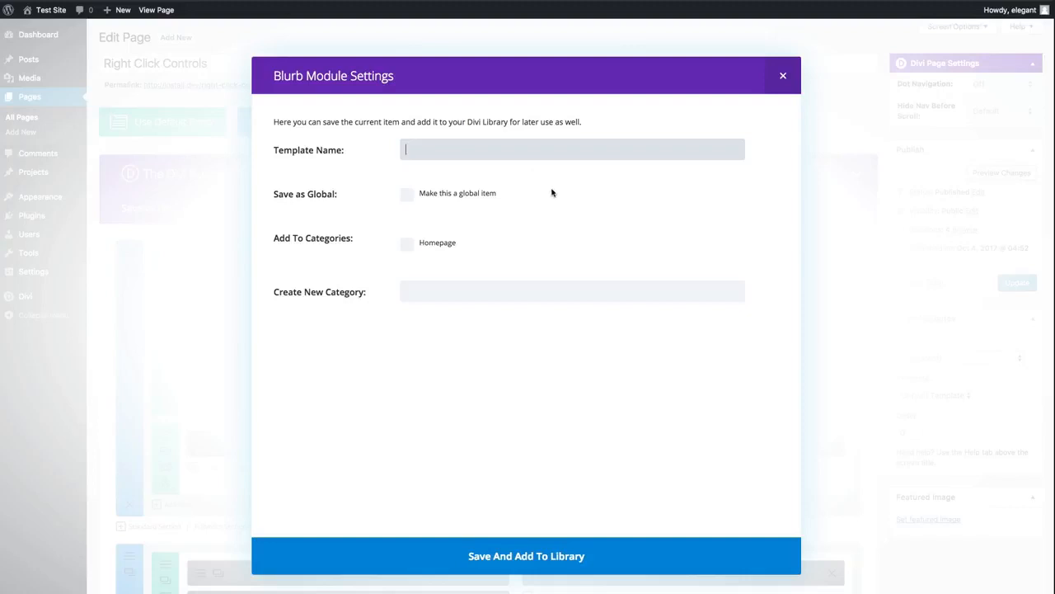
left_click(783, 78)
left_click(782, 78)
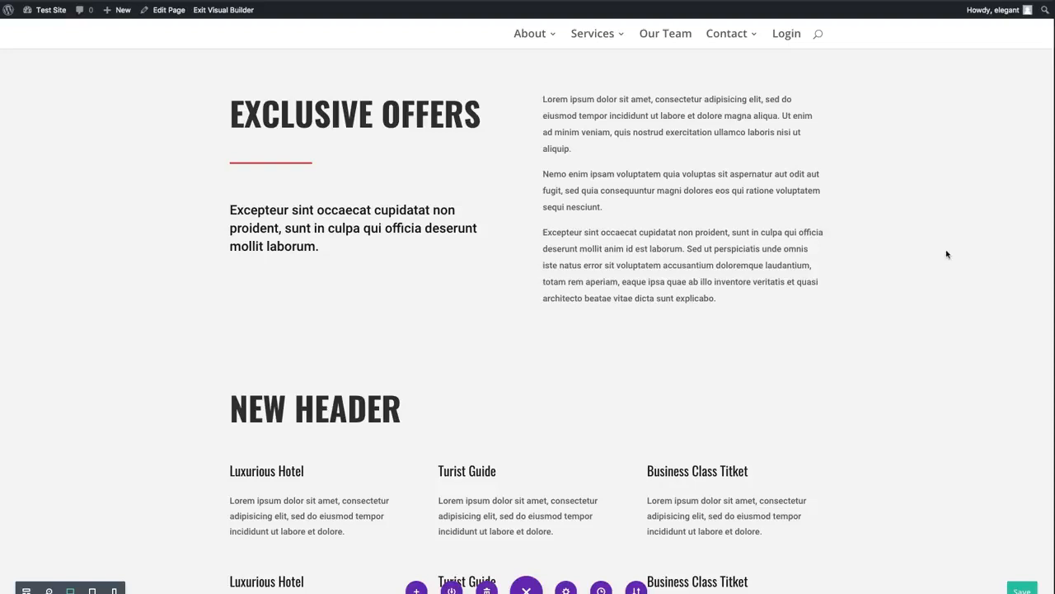
- View the advanced Visibility settings of the Exclusive Offers row in the Visual Builder, then discard the settings without changes
scroll(695, 408, "up", 2)
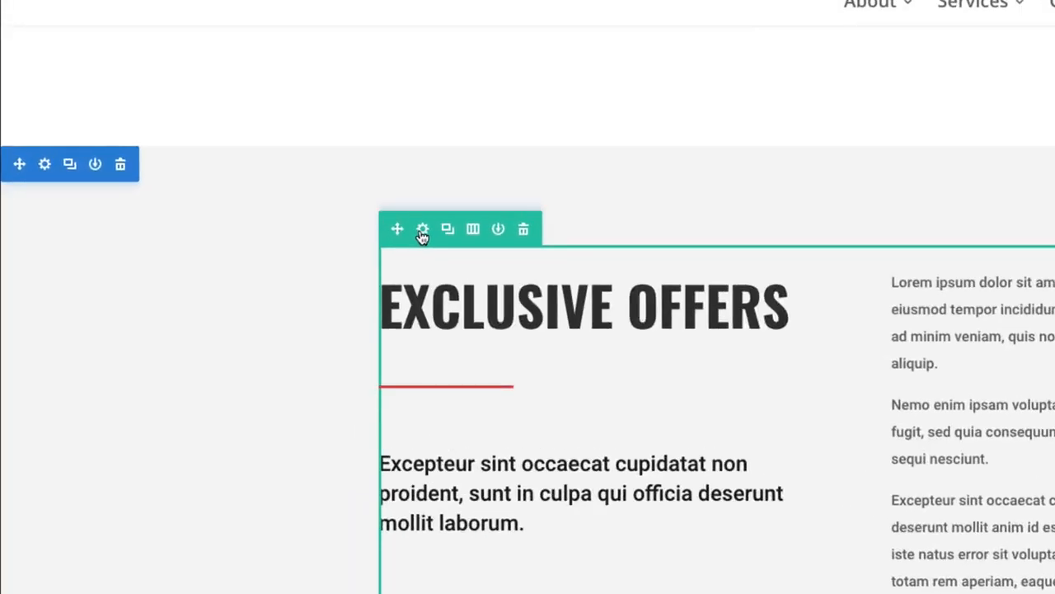
left_click(421, 231)
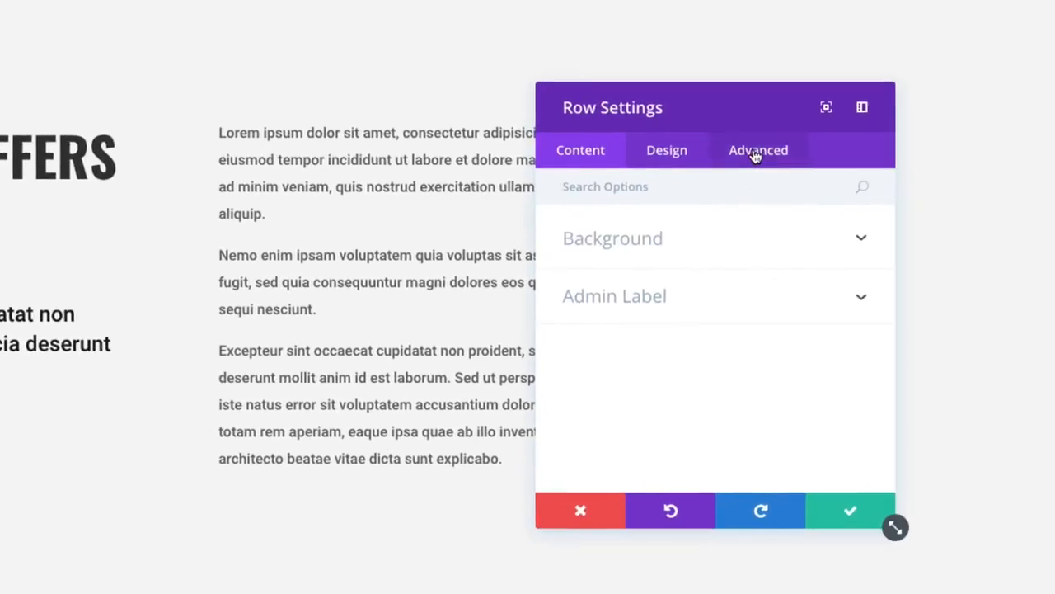
left_click(757, 158)
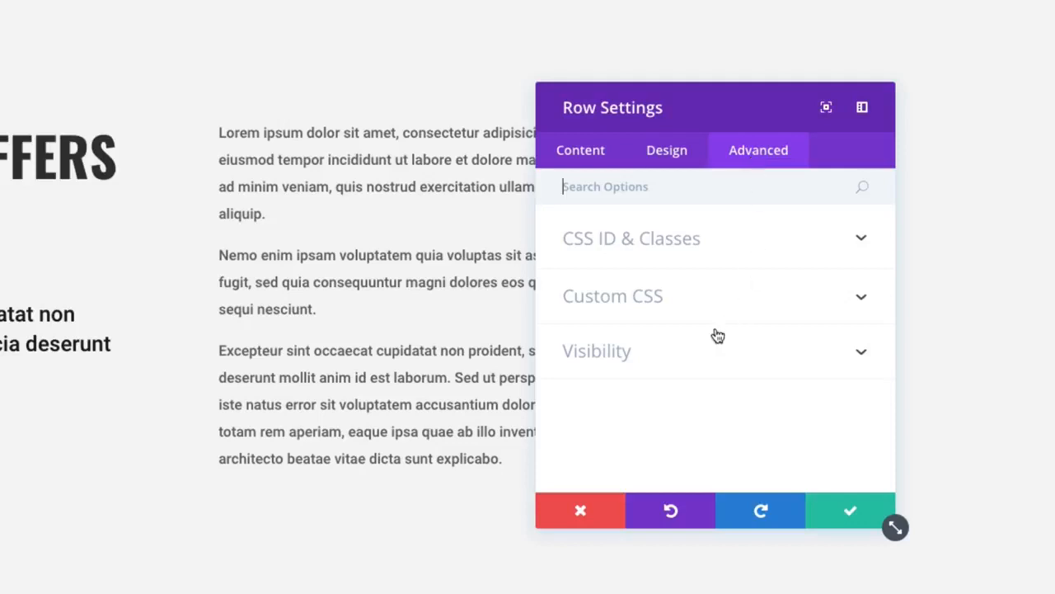
left_click(613, 362)
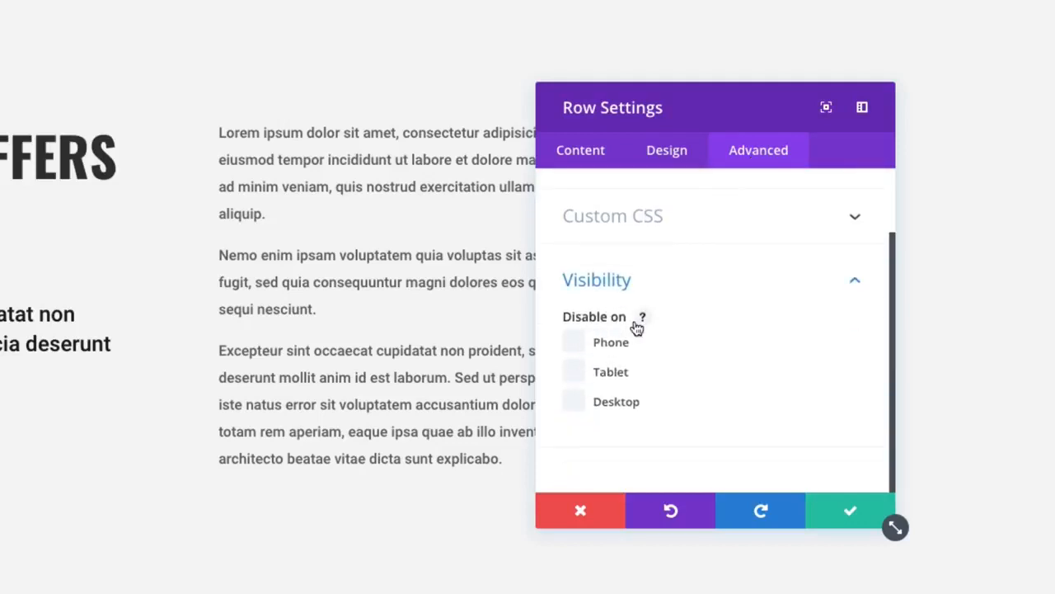
left_click(582, 510)
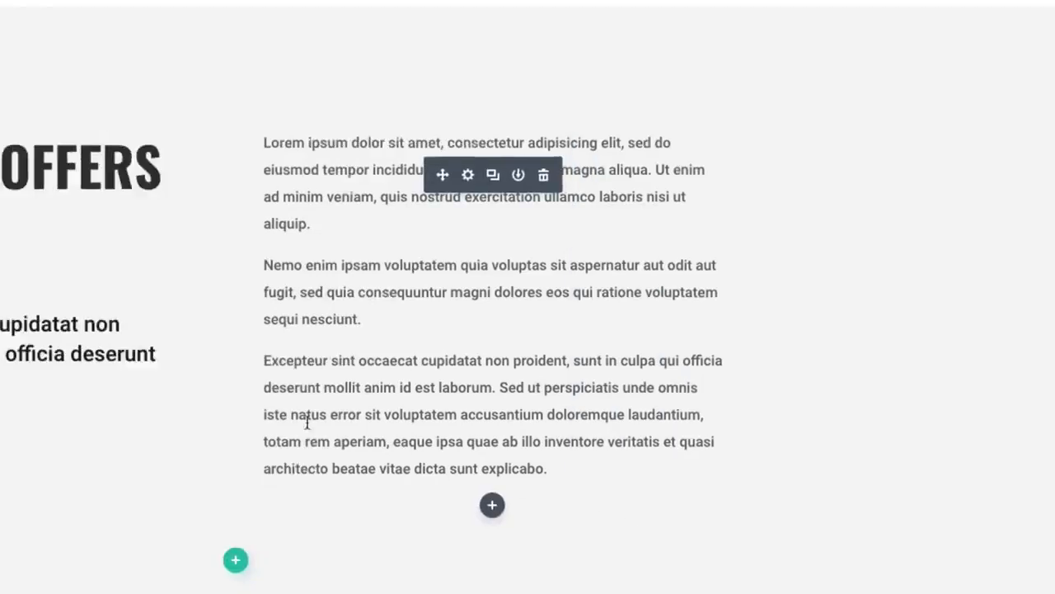
- Toggle the Exclusive Offers row's Disable options for phone, tablet and desktop from its context options, leaving only desktop disabled
right_click(432, 241)
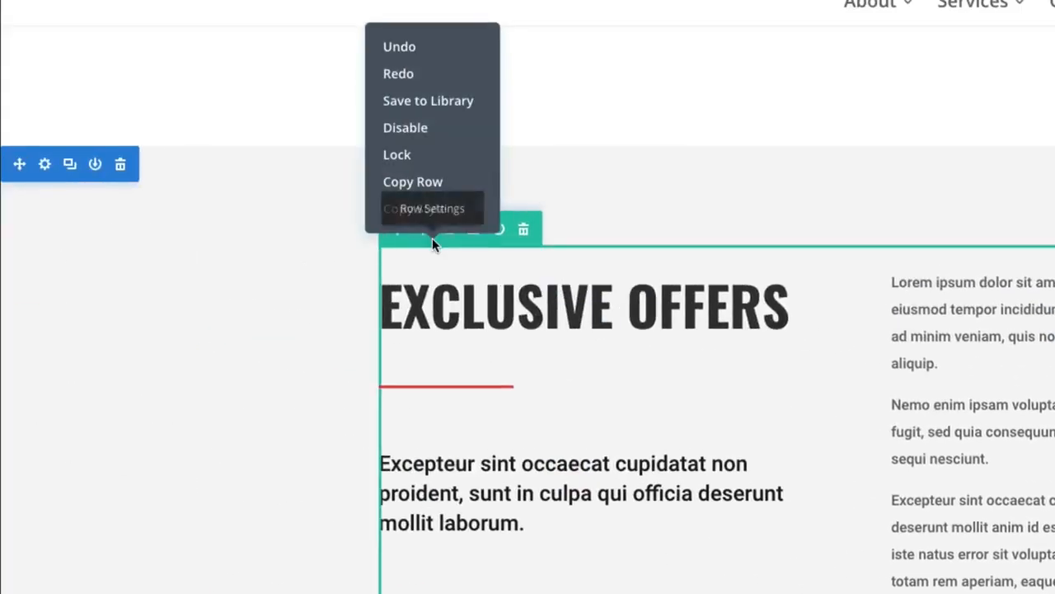
mouse_move(413, 136)
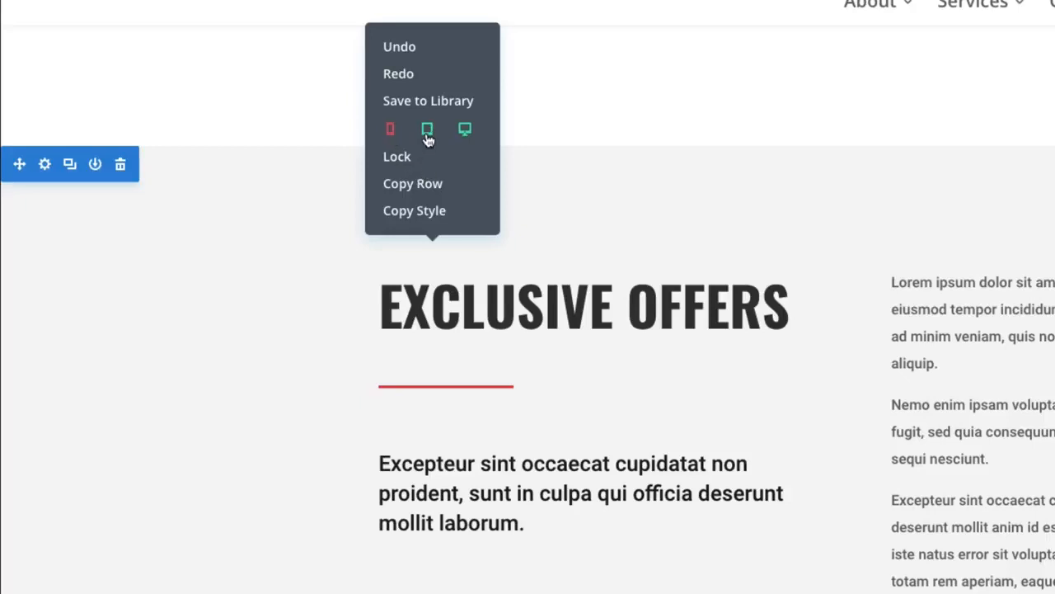
left_click(427, 129)
left_click(465, 130)
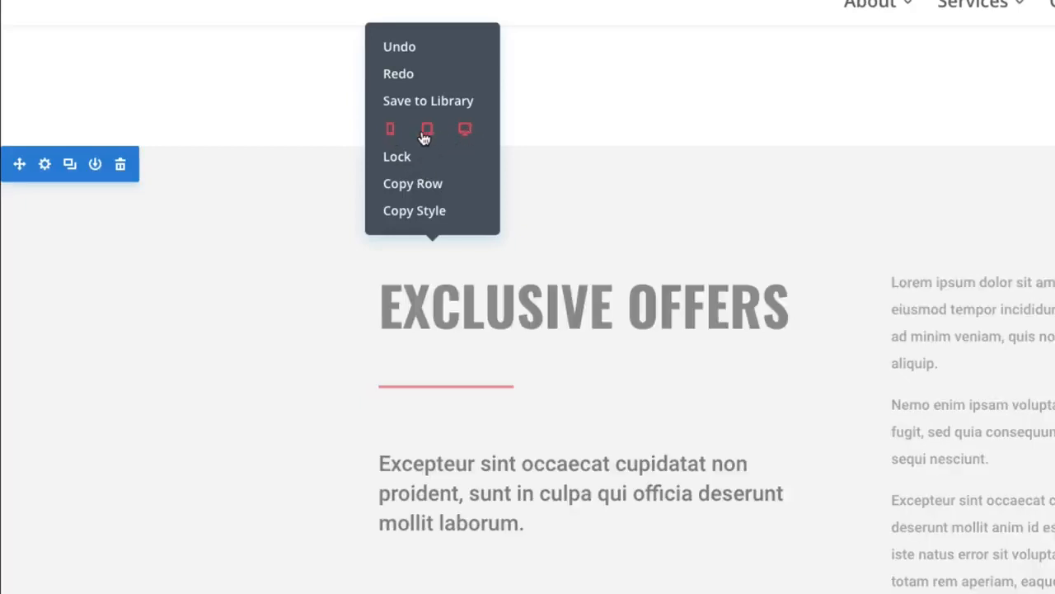
left_click(427, 129)
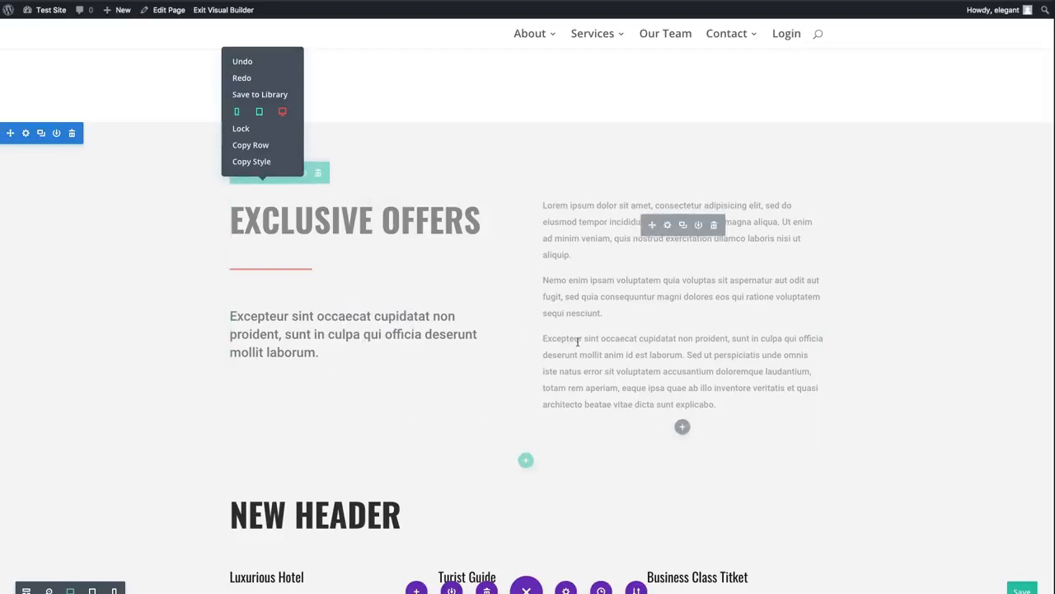
- Re-enable the Exclusive Offers row on desktop and dismiss its context options
scroll(577, 341, "up", 2)
scroll(641, 343, "down", 1)
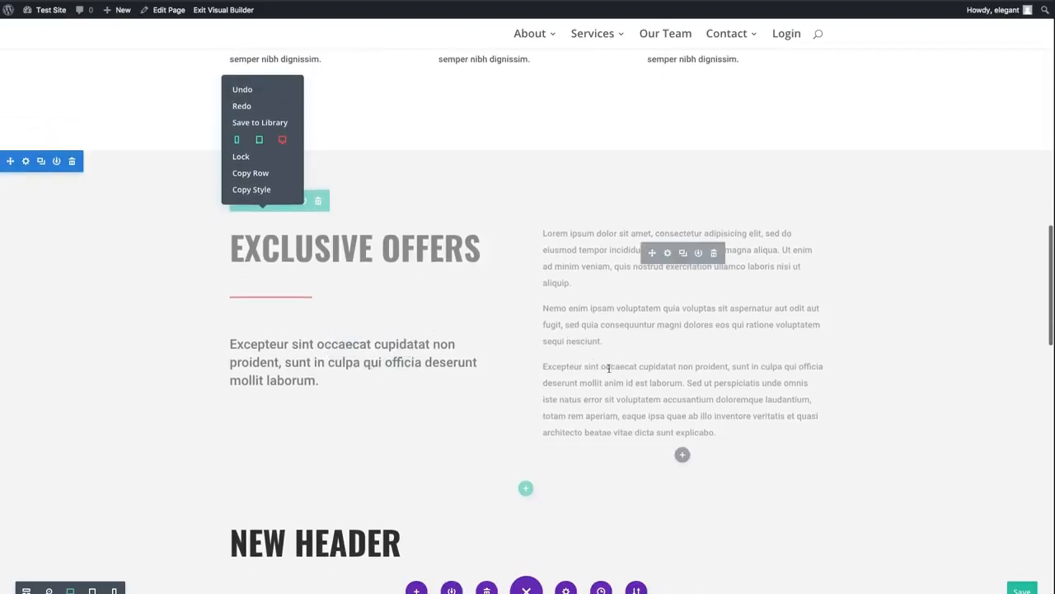
scroll(701, 365, "down", 5)
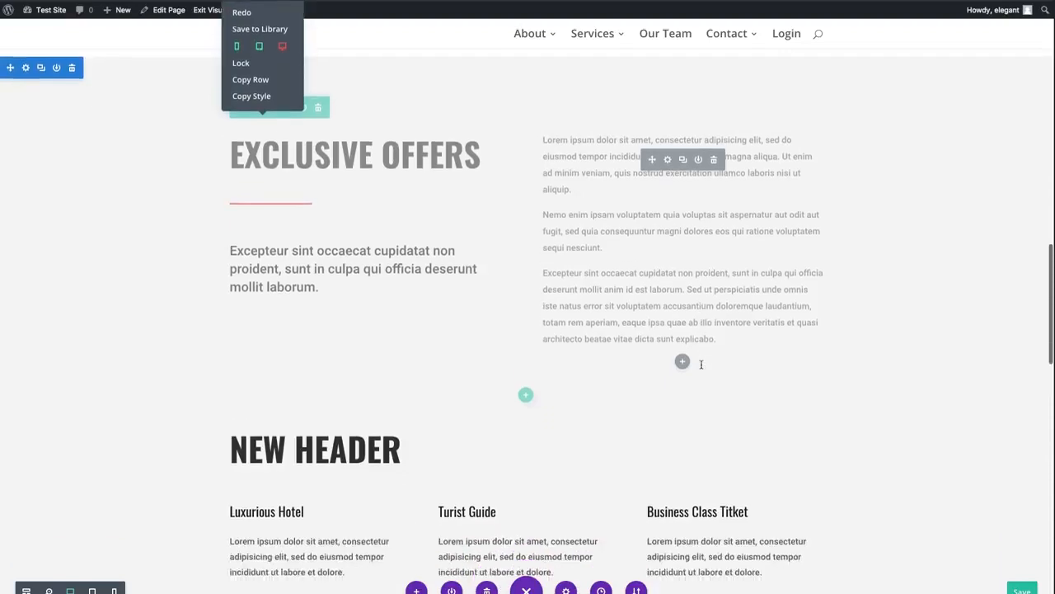
scroll(699, 365, "up", 6)
scroll(699, 365, "down", 1)
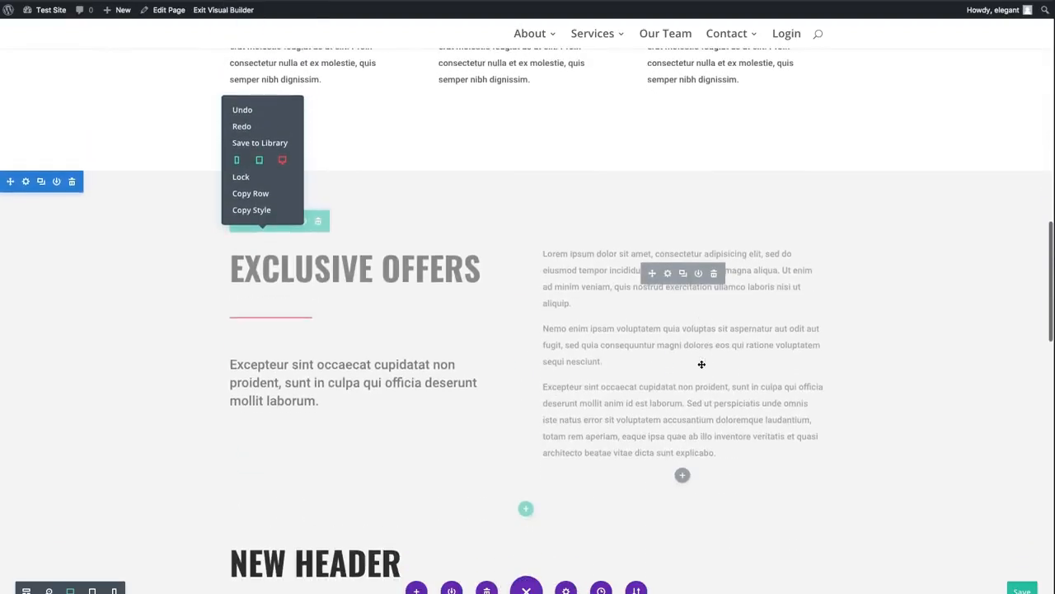
left_click(283, 161)
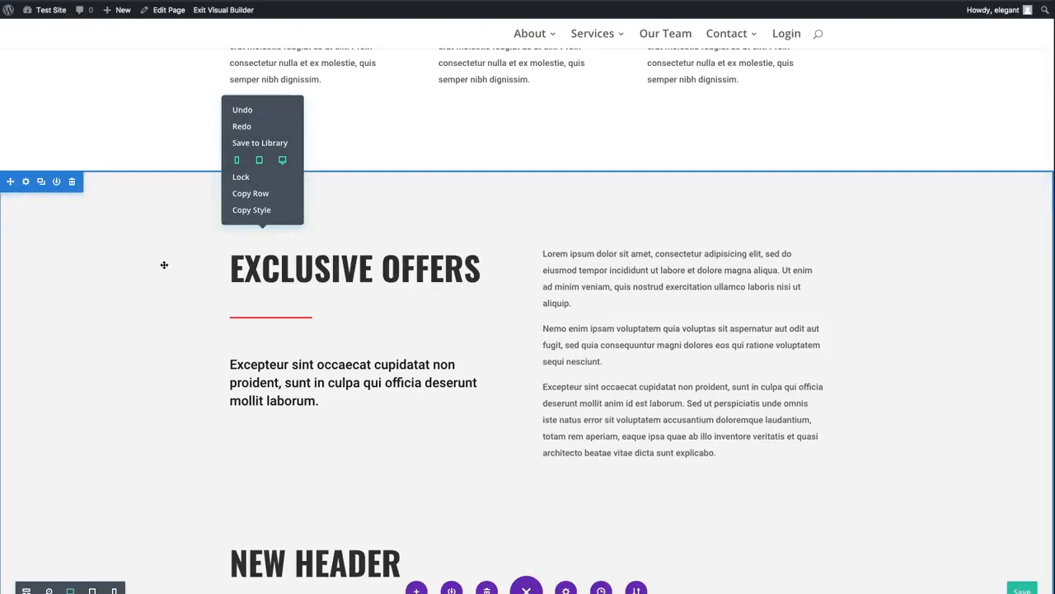
left_click(163, 265)
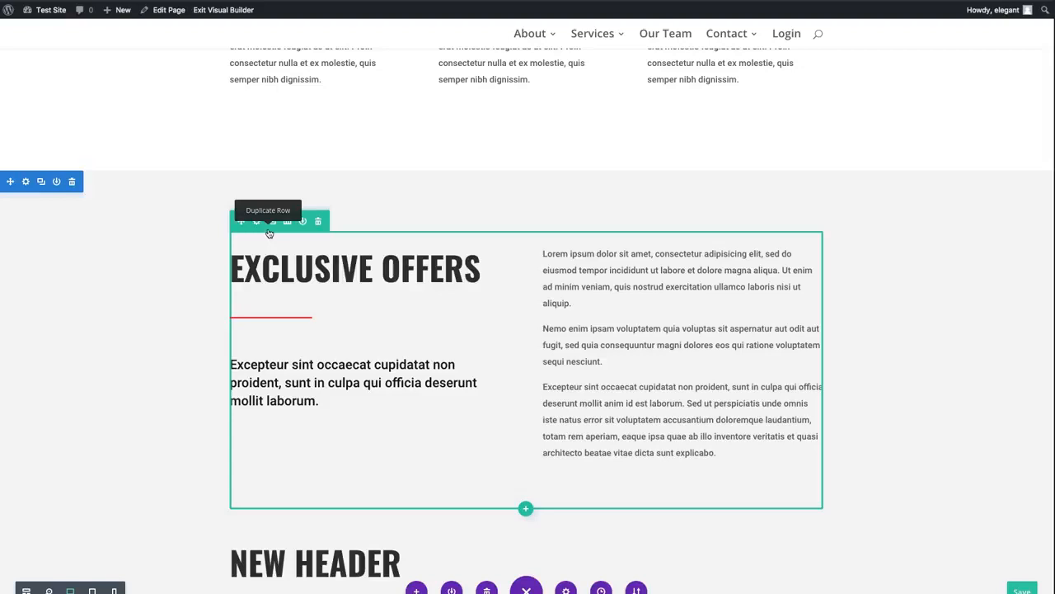
- Lock the Exclusive Offers row from its context options, and unlock it again
right_click(269, 233)
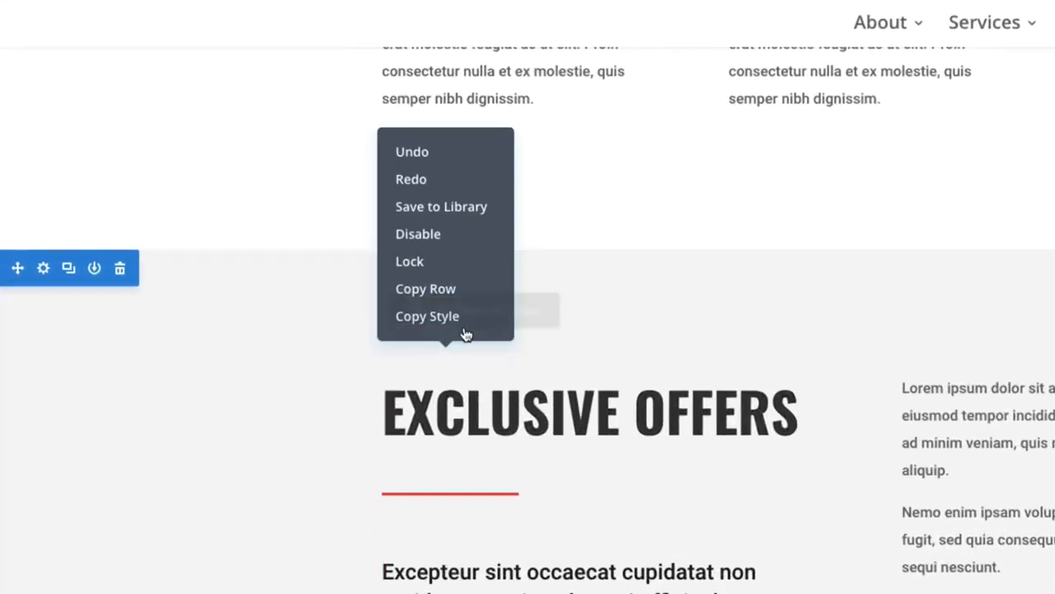
left_click(416, 263)
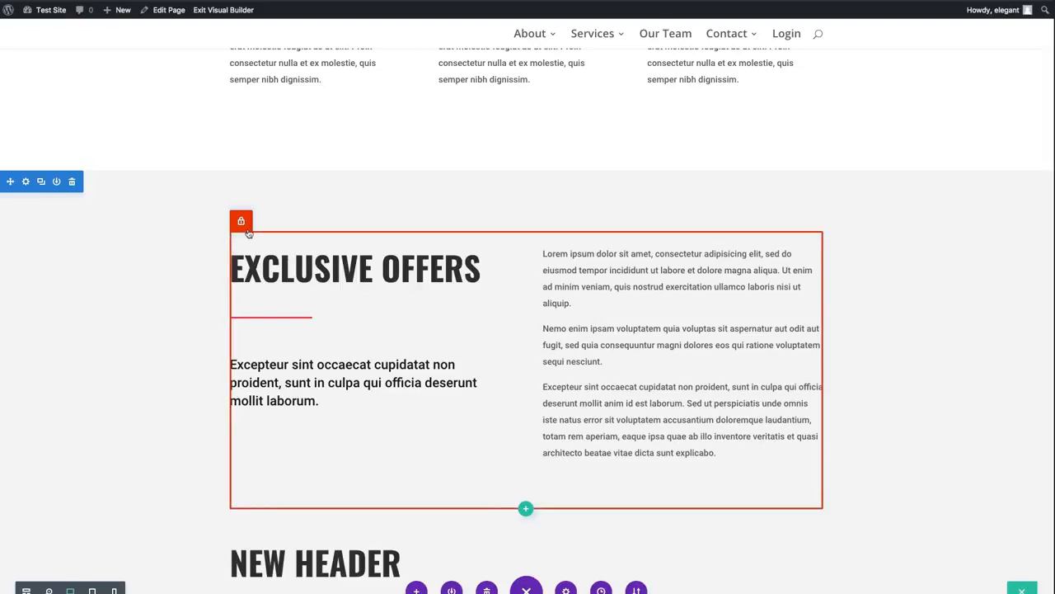
right_click(247, 231)
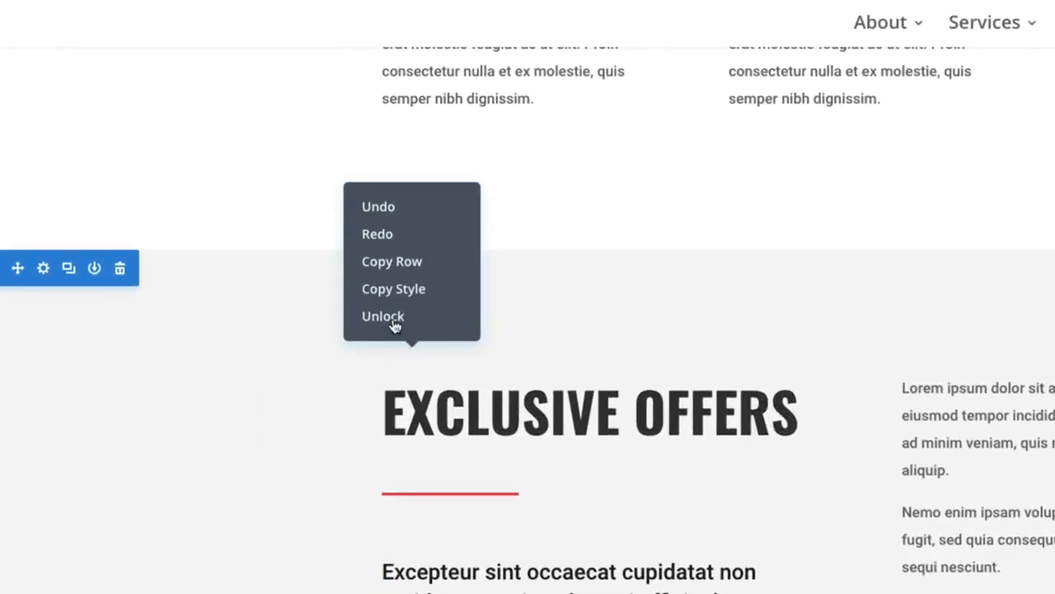
left_click(393, 322)
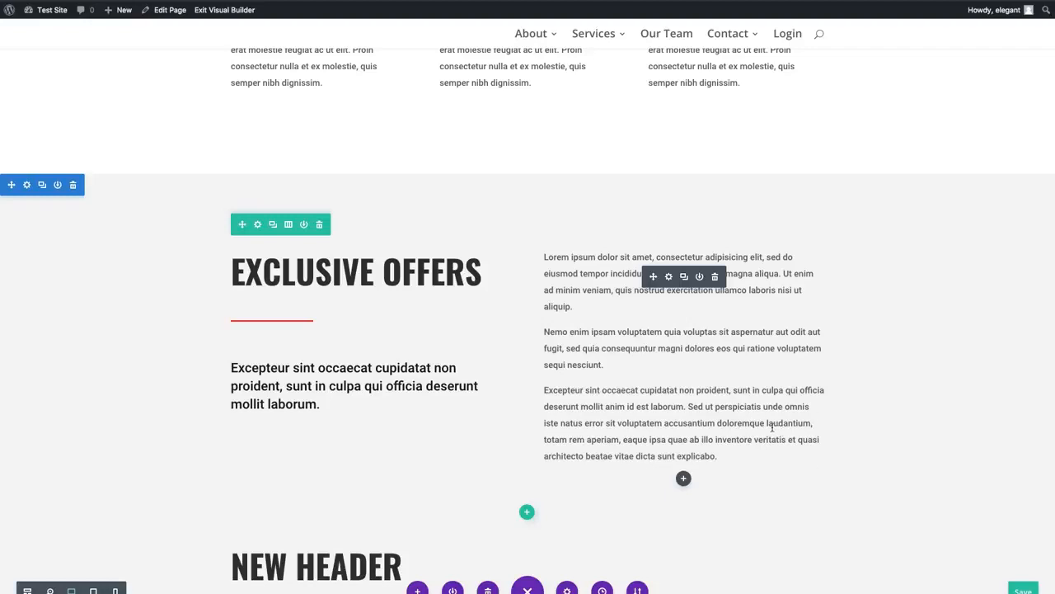
- Copy the Food Writer's person module, the middle one in the lower row of team members
scroll(766, 426, "up", 10)
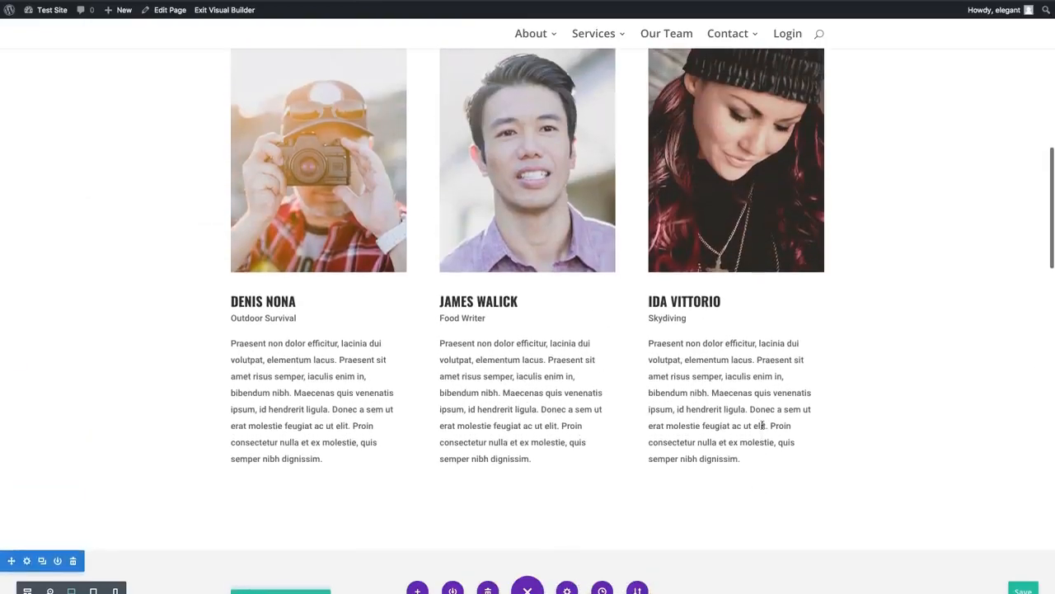
scroll(762, 425, "up", 3)
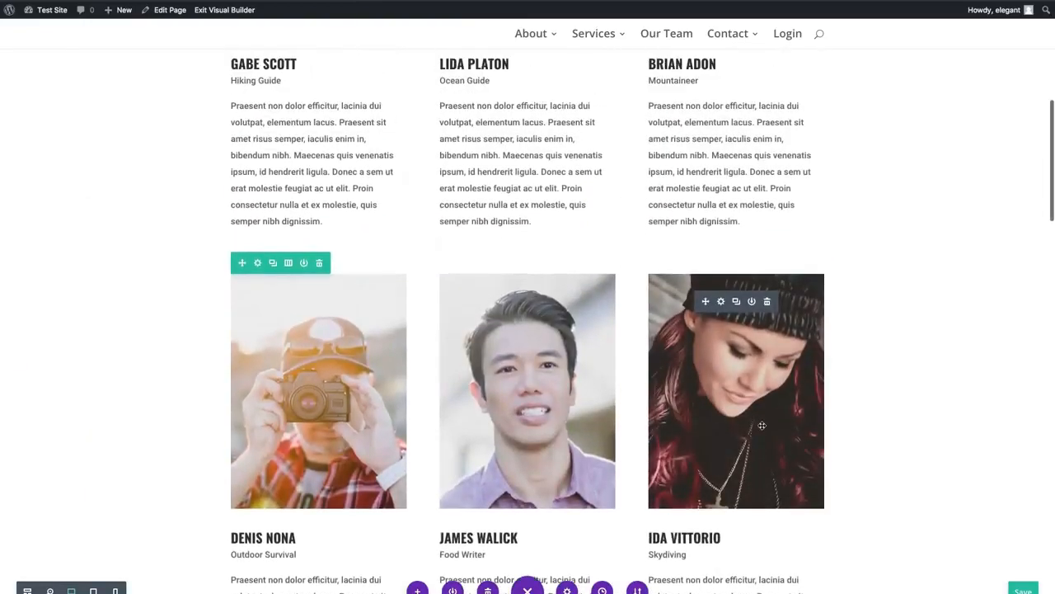
scroll(762, 425, "down", 15)
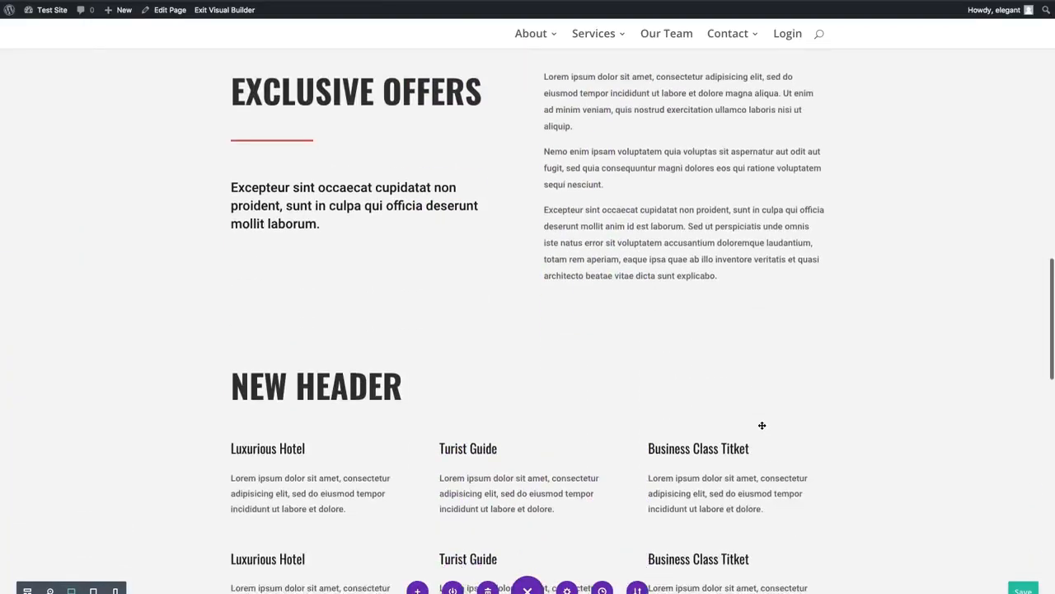
scroll(761, 426, "up", 12)
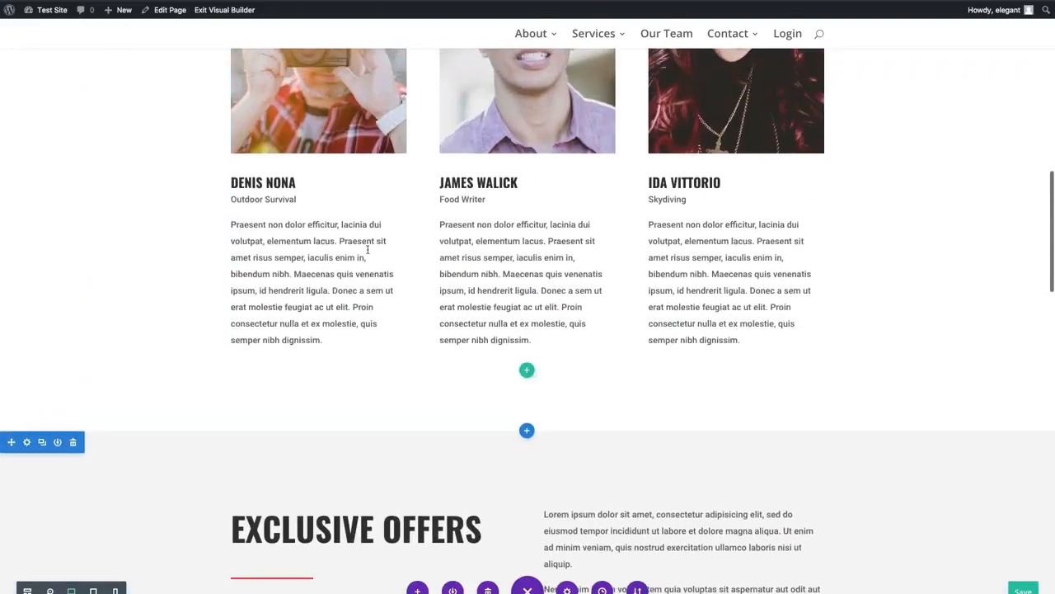
scroll(550, 269, "down", 10)
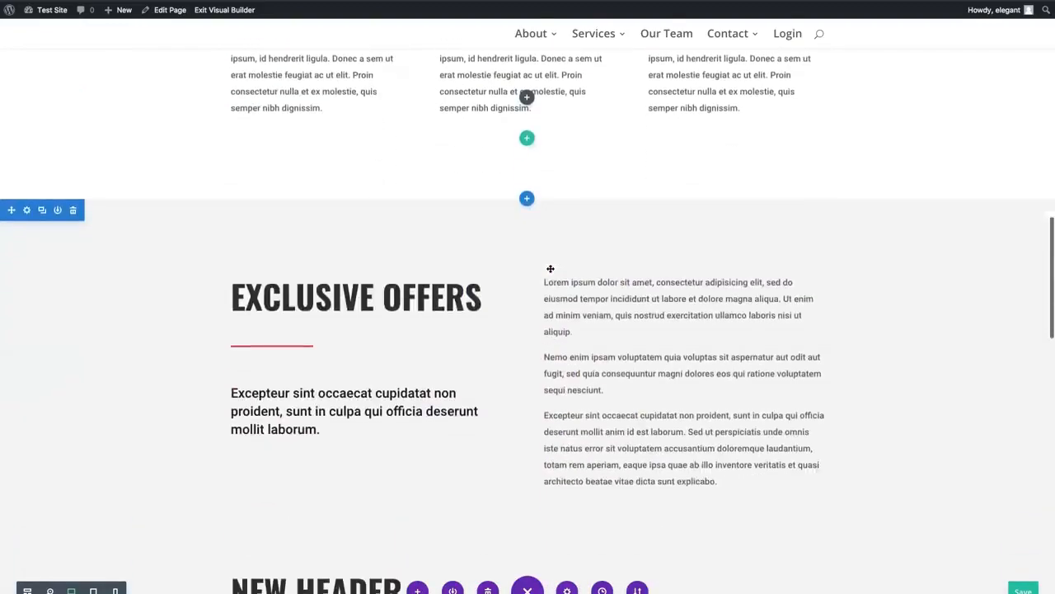
scroll(550, 268, "down", 5)
scroll(550, 268, "up", 9)
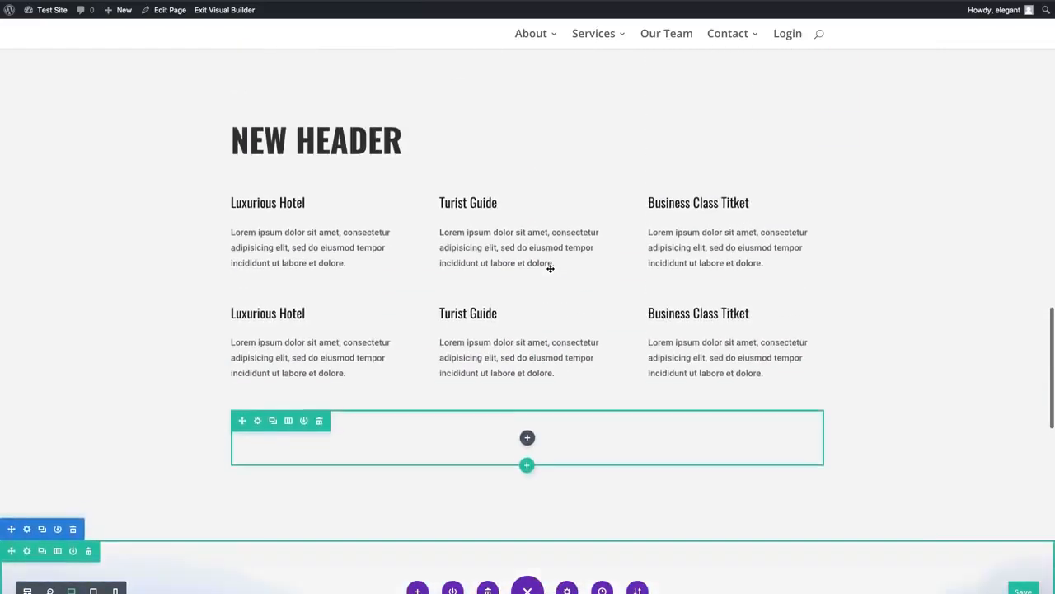
scroll(550, 269, "up", 8)
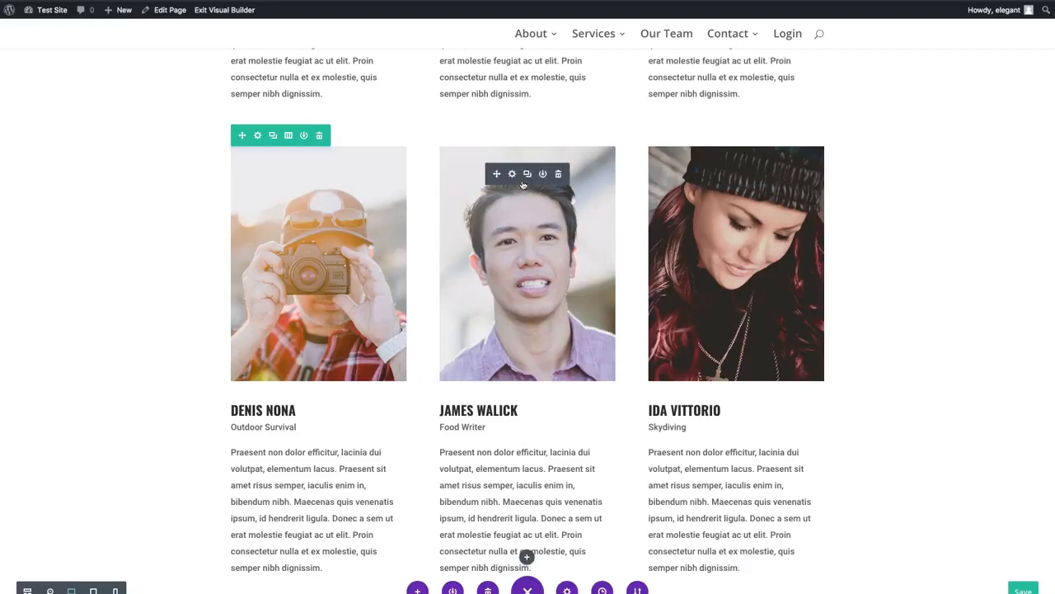
right_click(521, 184)
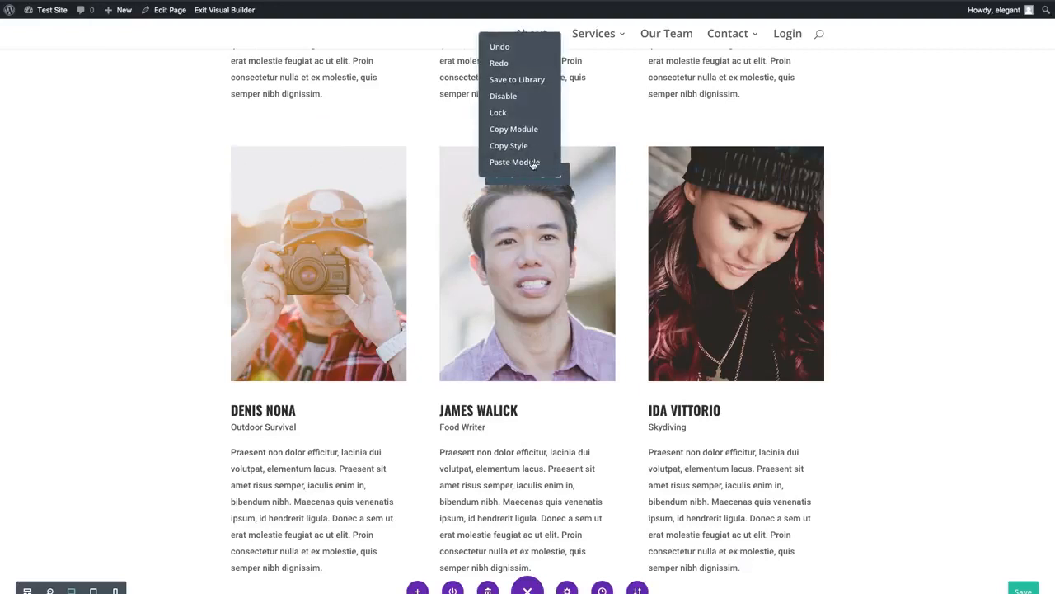
left_click(513, 129)
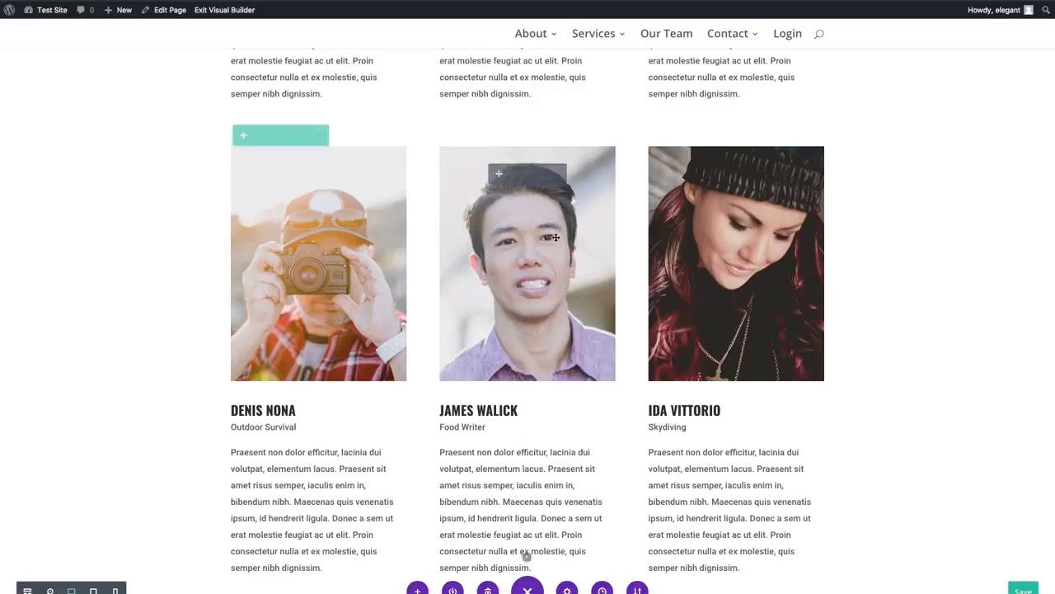
- Change the empty row below the New Header blurbs to a layout of four equal columns
scroll(561, 247, "down", 7)
scroll(560, 247, "up", 4)
scroll(559, 246, "up", 3)
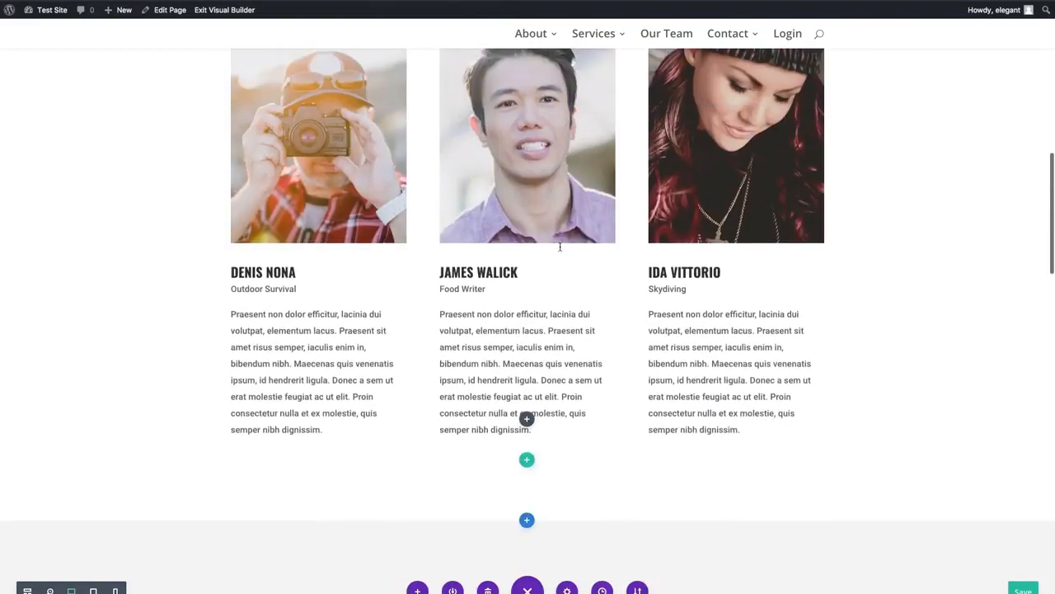
scroll(700, 408, "down", 4)
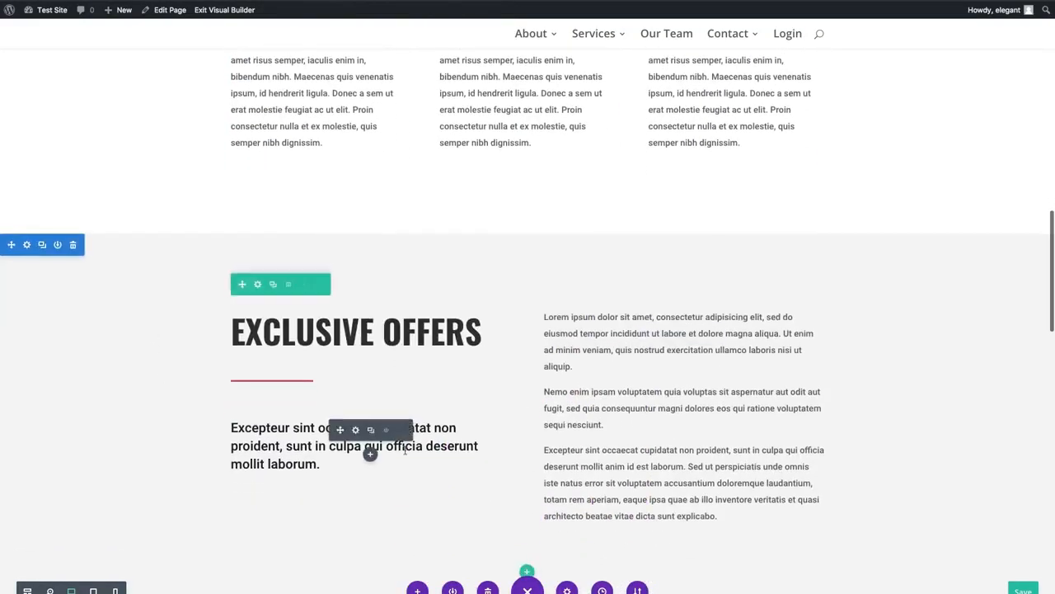
scroll(404, 380, "down", 5)
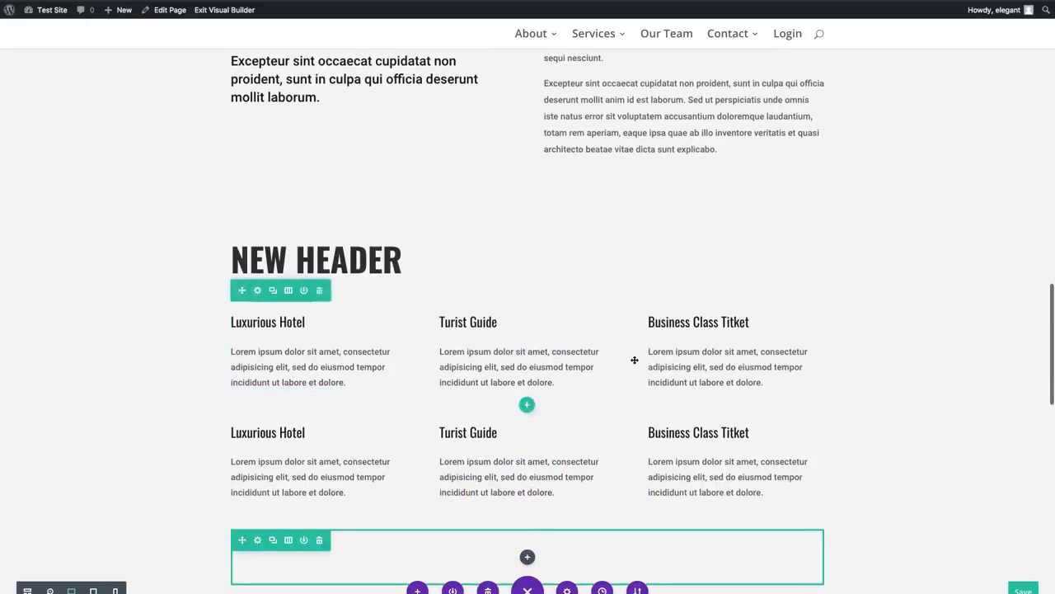
scroll(648, 323, "down", 2)
scroll(599, 243, "down", 3)
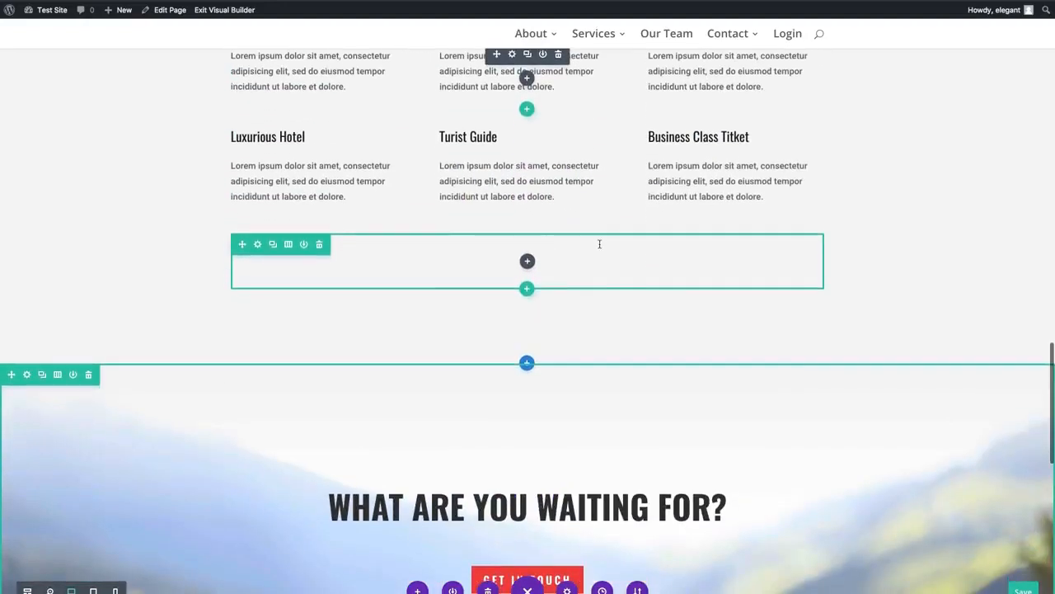
scroll(327, 313, "down", 1)
scroll(329, 313, "up", 1)
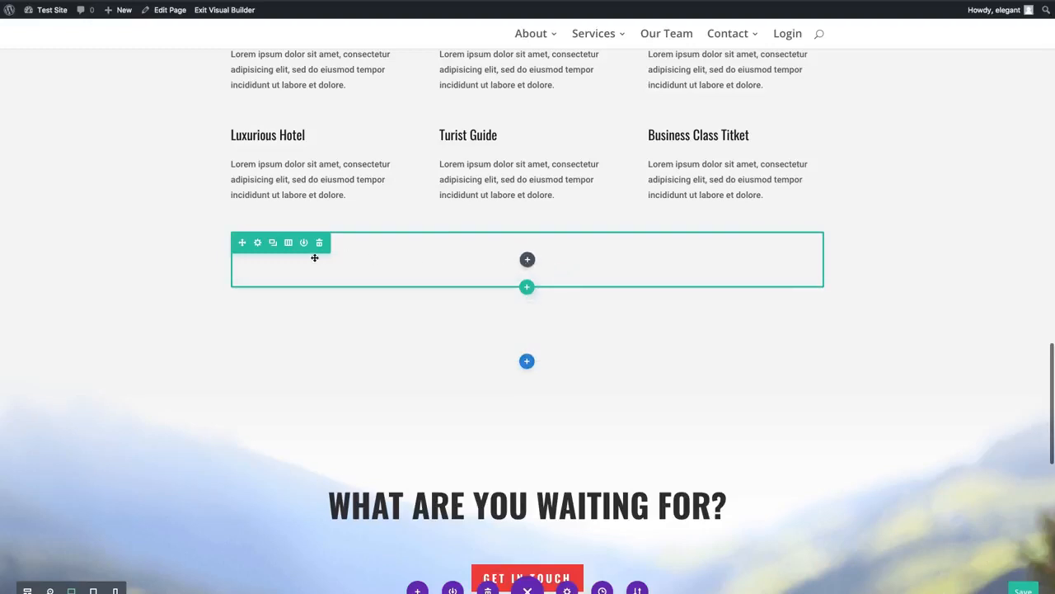
left_click(288, 242)
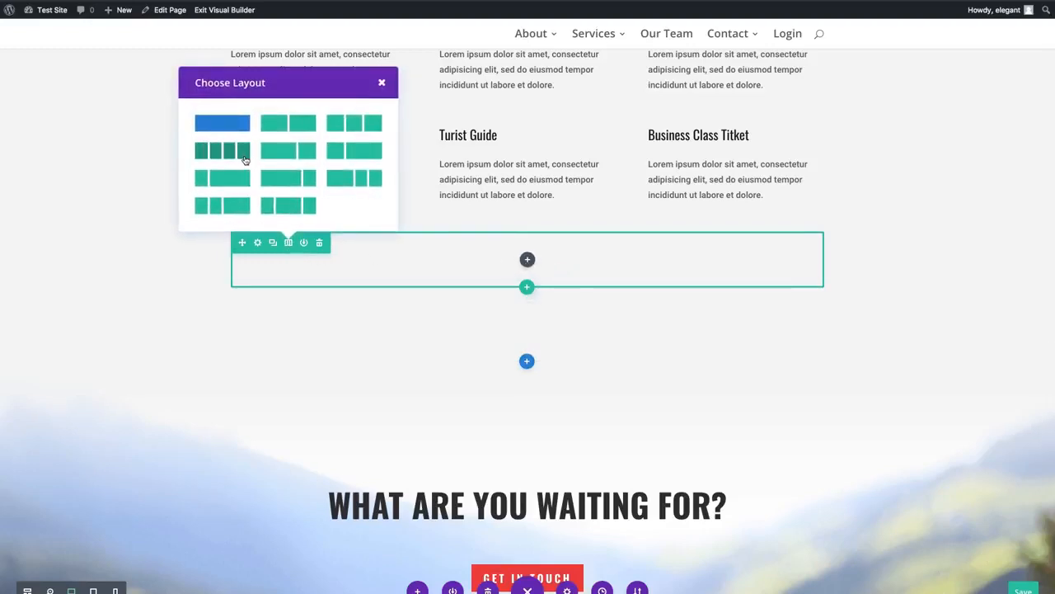
left_click(241, 155)
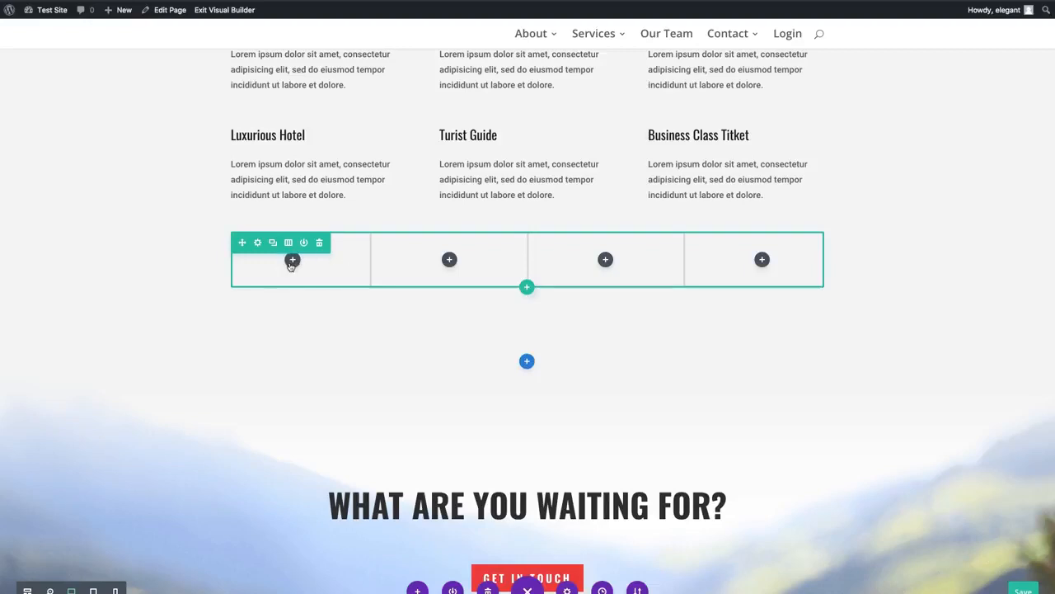
- Paste the copied person module into the first column of the four-column row and check how it fits
right_click(293, 264)
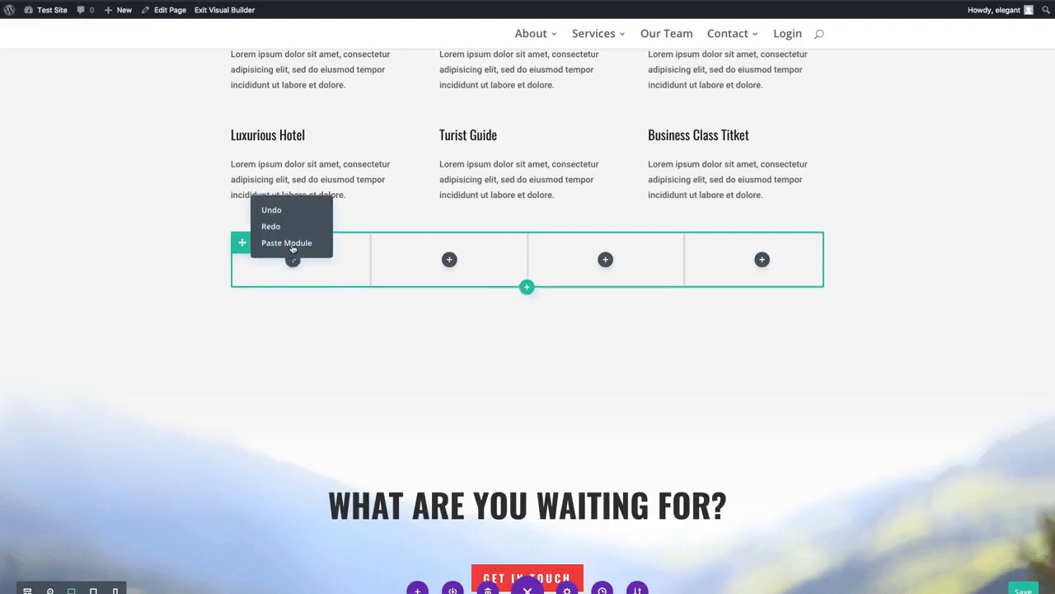
left_click(301, 242)
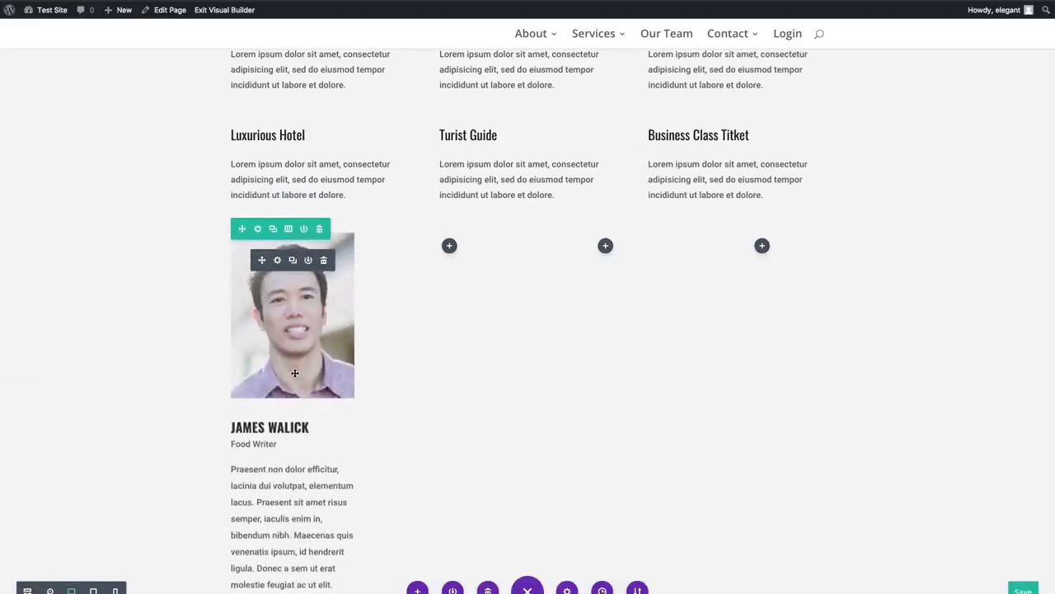
scroll(294, 371, "down", 2)
scroll(294, 373, "up", 2)
scroll(294, 373, "down", 1)
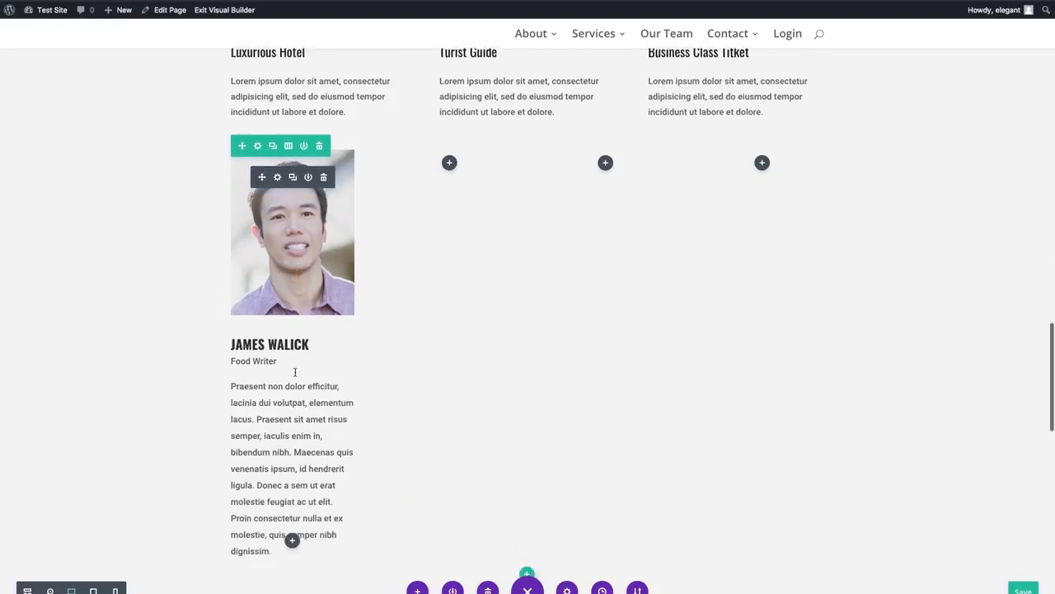
- Paste the copied person module into the second, third and fourth columns of the row
scroll(294, 373, "up", 1)
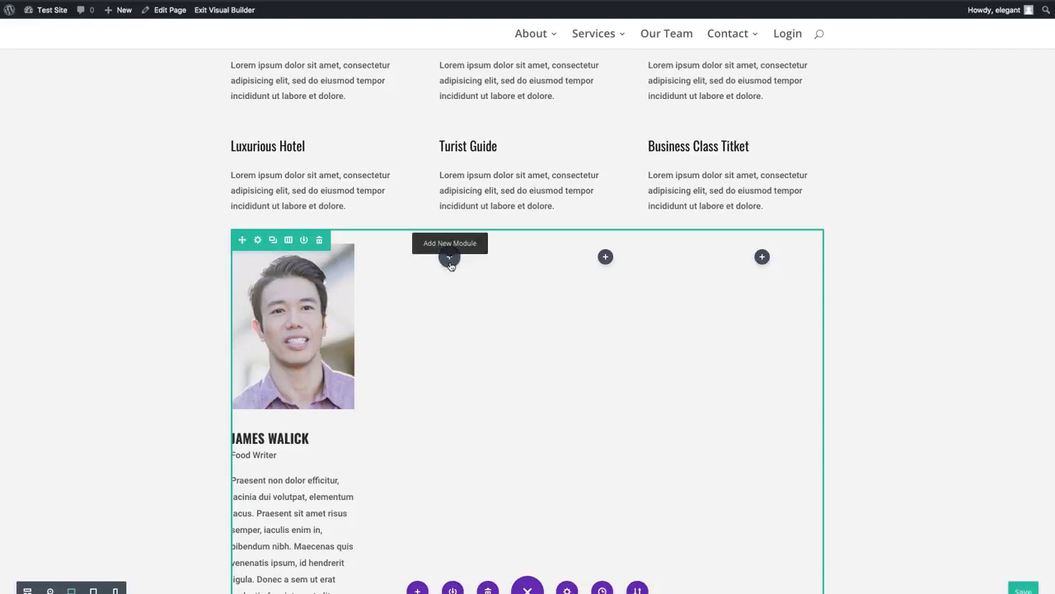
key("super+v")
left_click_drag(551, 263, 764, 262)
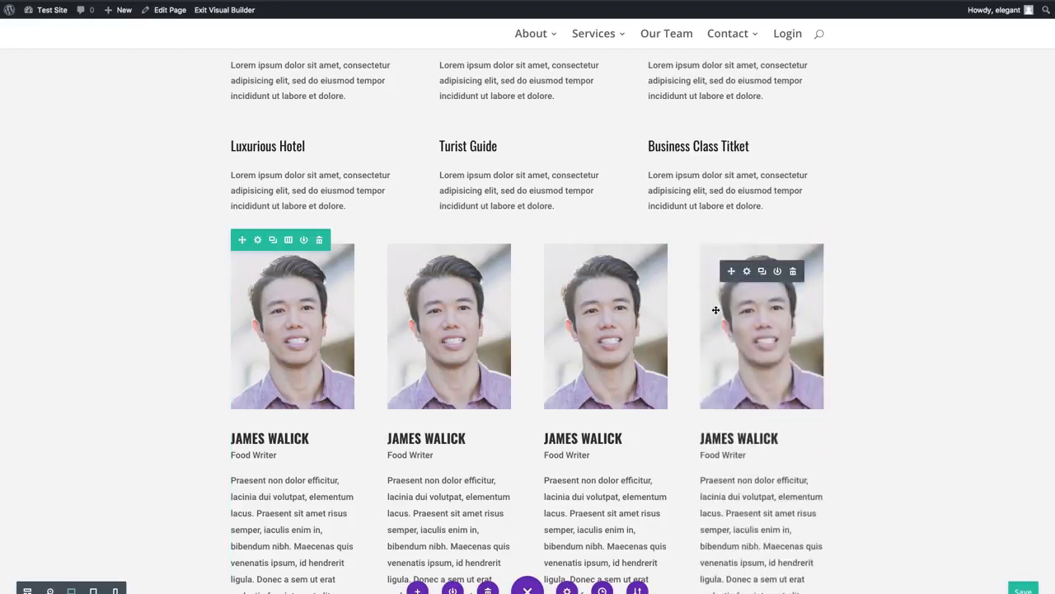
scroll(738, 355, "down", 2)
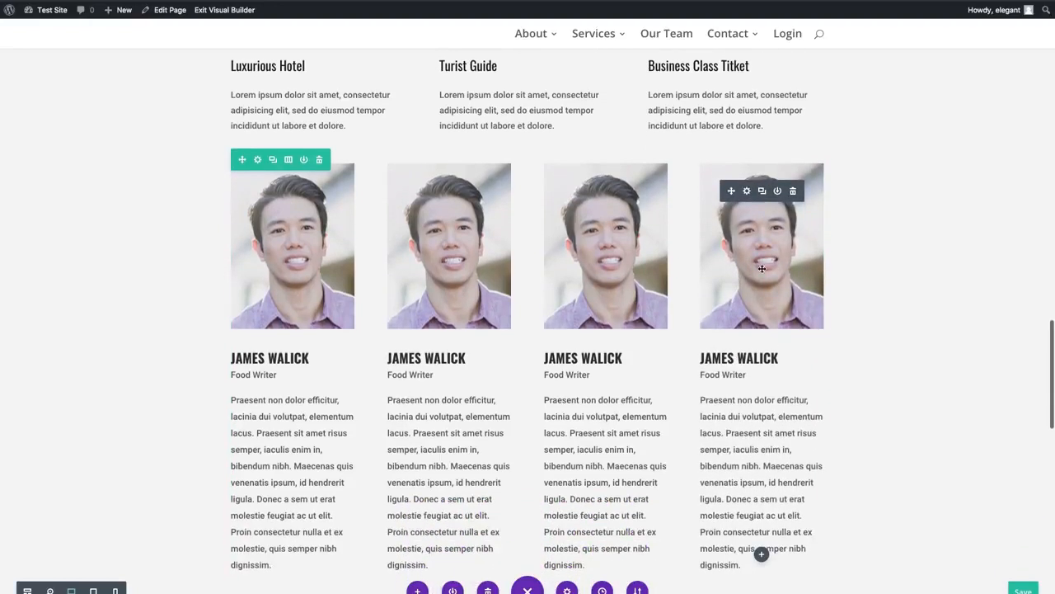
scroll(778, 255, "down", 2)
scroll(775, 256, "up", 3)
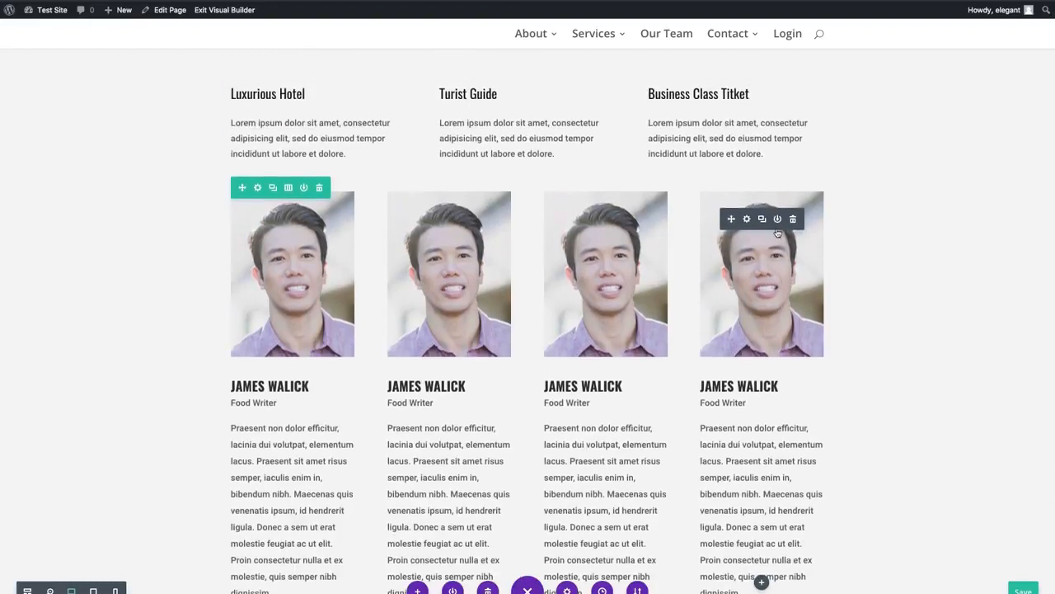
- Undo the last three module pastes and paste the copied person module into the second column through its context options
left_click_drag(776, 230, 777, 228)
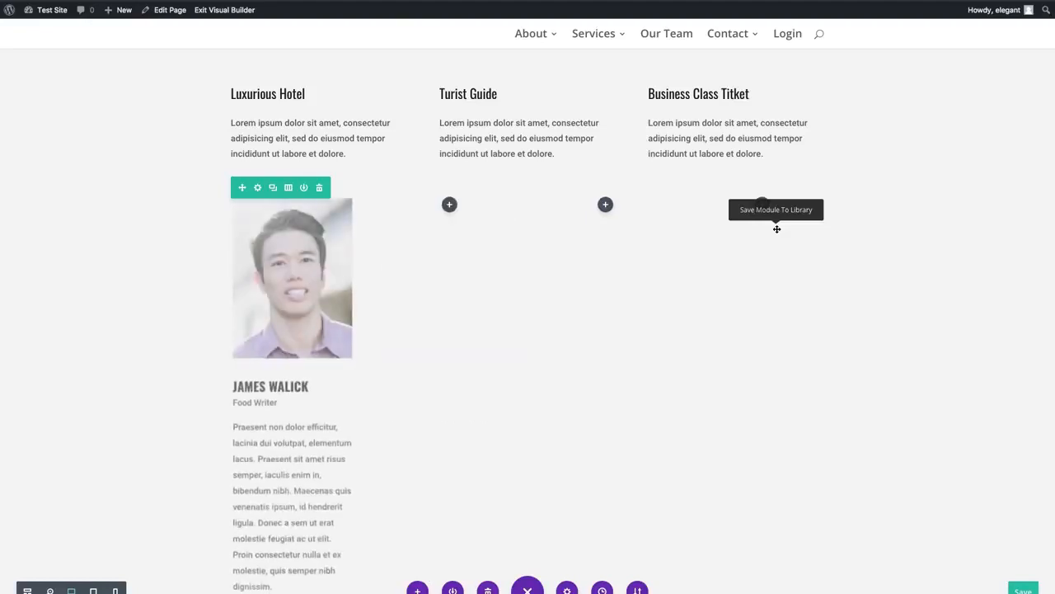
right_click(449, 203)
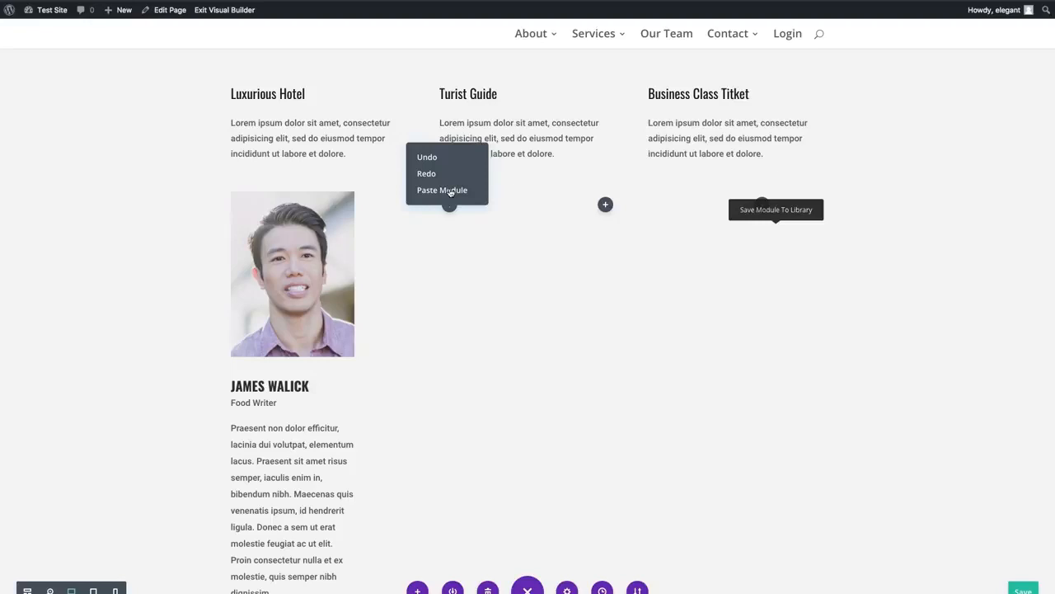
left_click(482, 189)
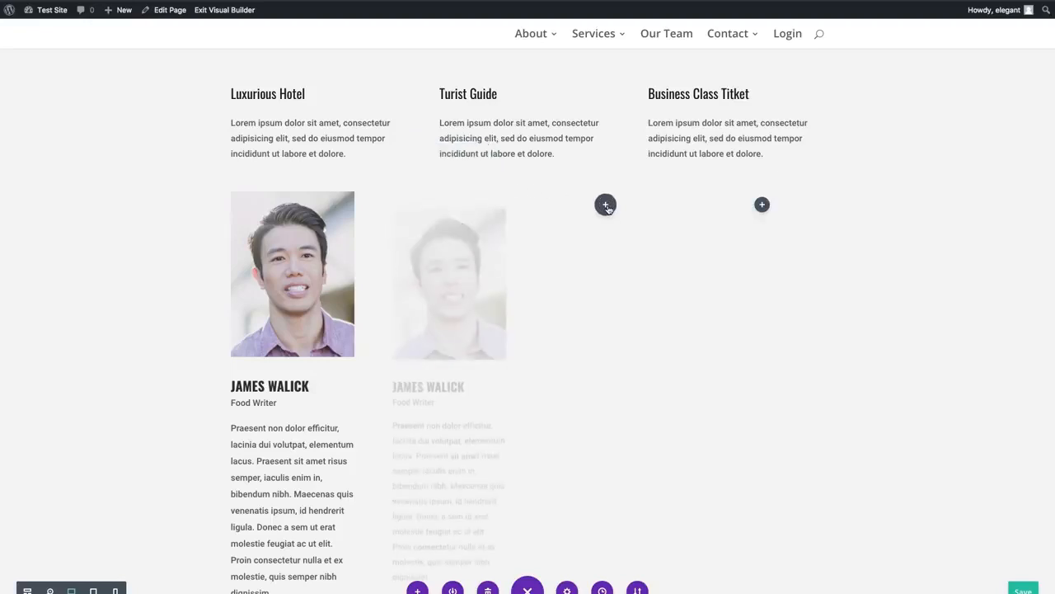
- Paste the copied person module into the third and fourth columns of the four-column row
right_click(605, 205)
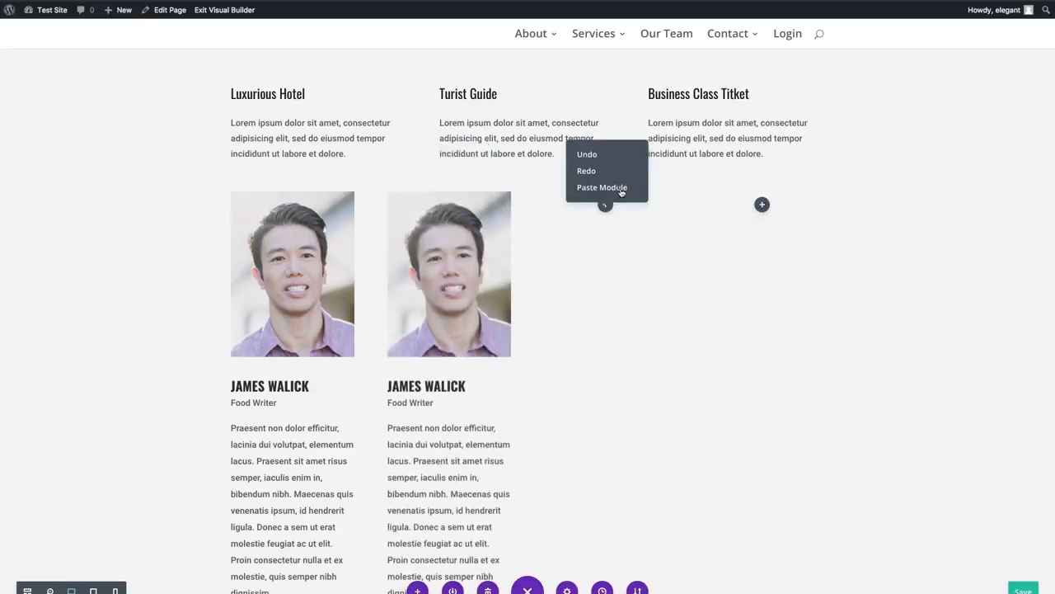
left_click(621, 189)
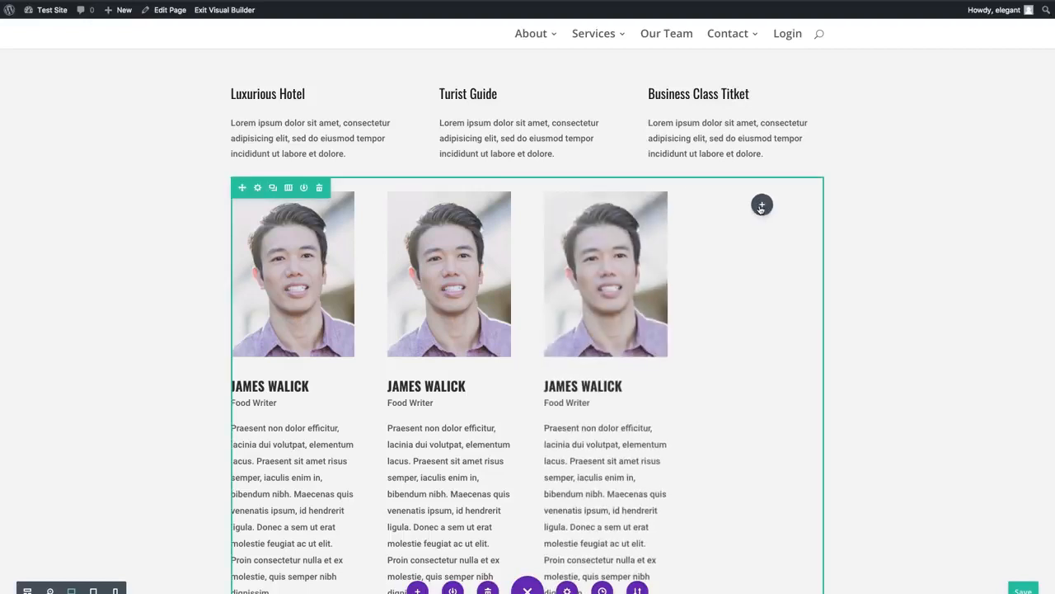
right_click(761, 203)
left_click(758, 186)
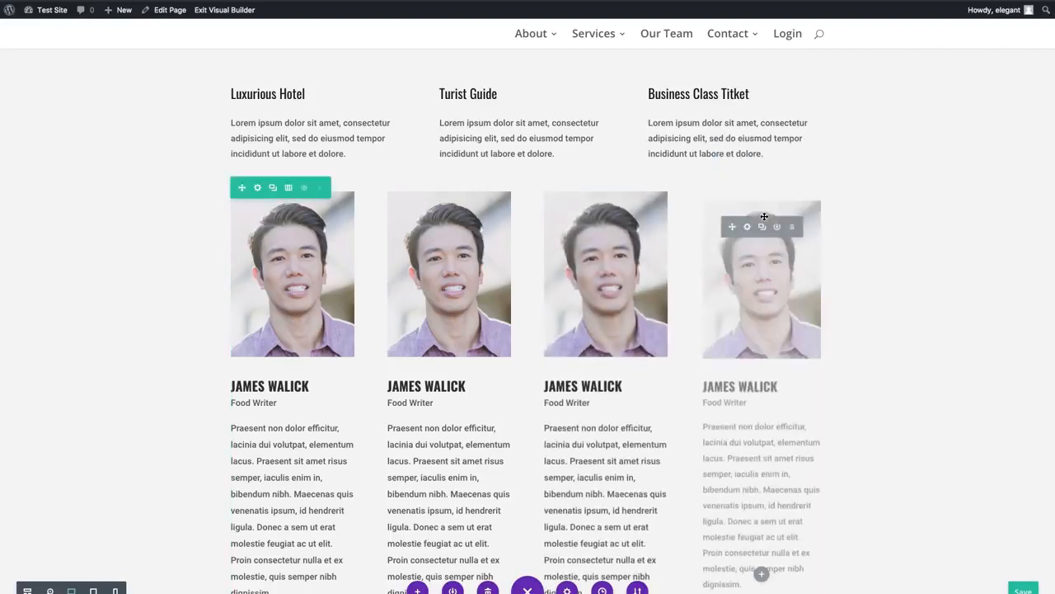
- Undo the person module pastes in the fourth, third and second columns one after another
right_click(705, 257)
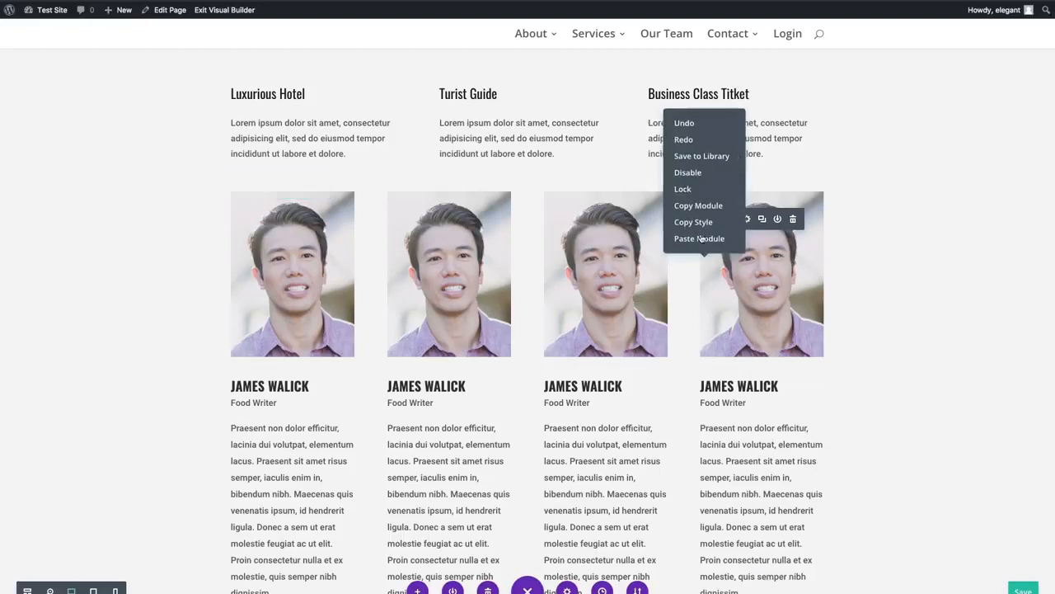
left_click(684, 123)
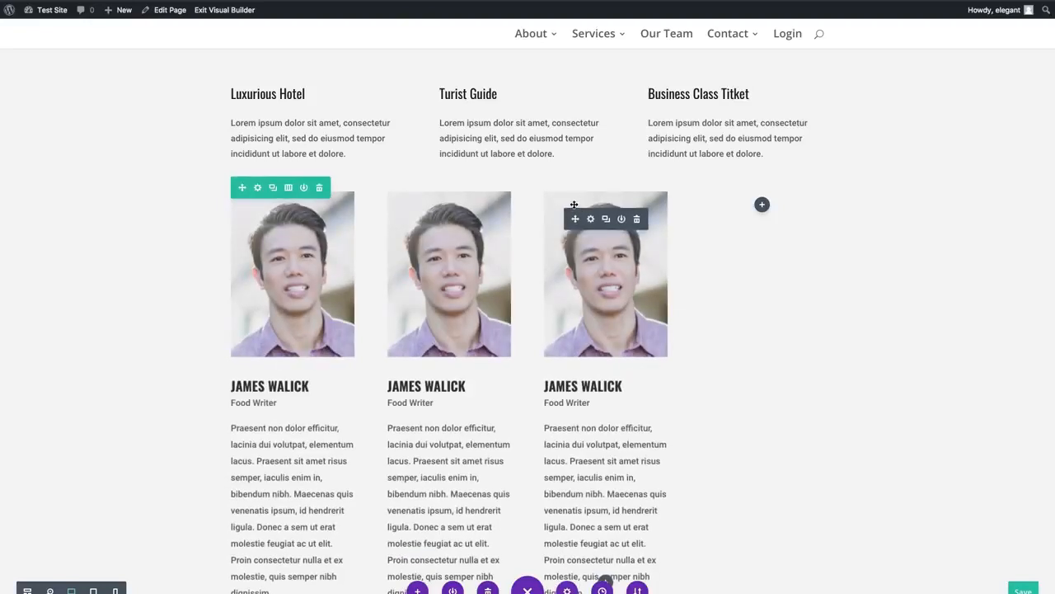
right_click(575, 205)
left_click(565, 71)
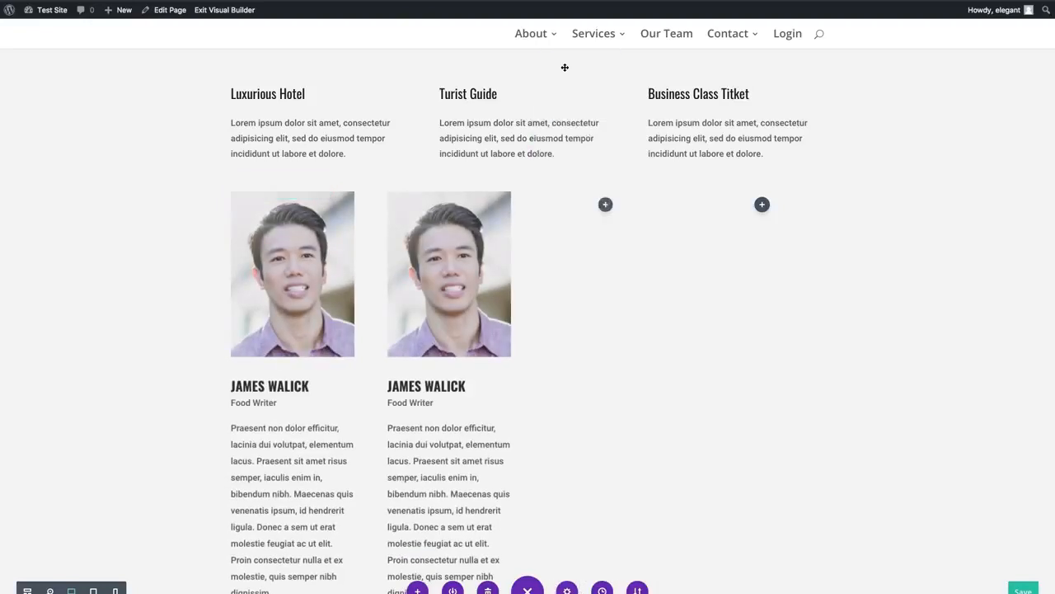
right_click(421, 205)
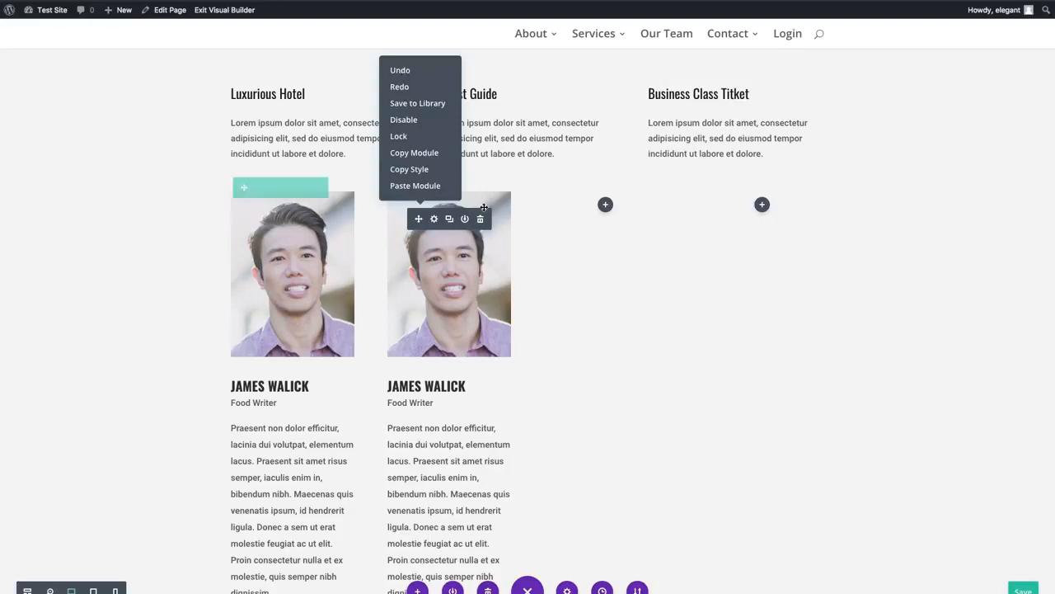
left_click(400, 71)
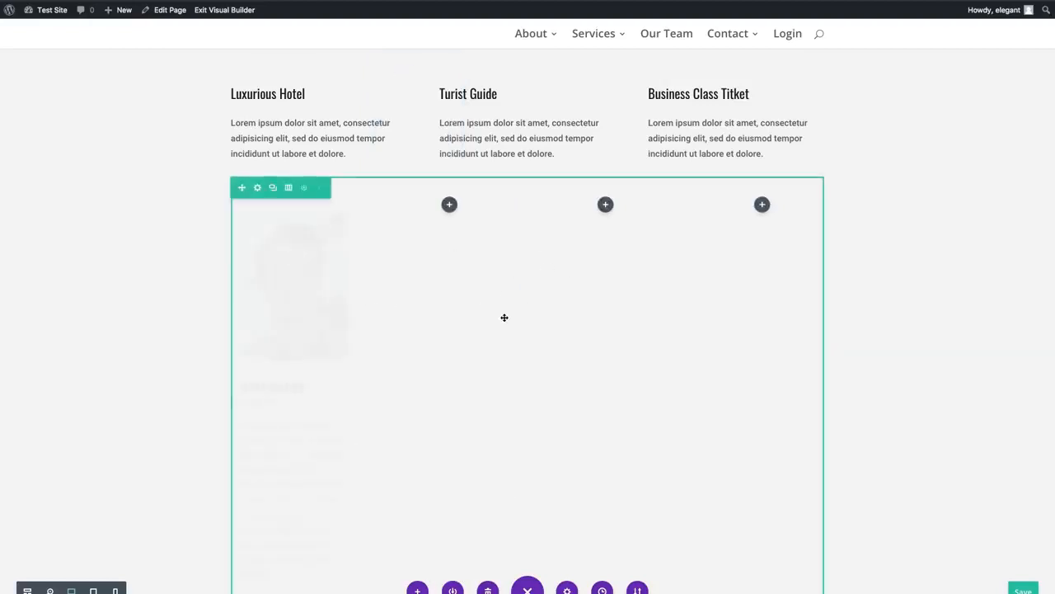
- Delete the four-column row below the New Header blurbs, including its remaining person module
scroll(397, 328, "up", 1)
scroll(398, 327, "up", 1)
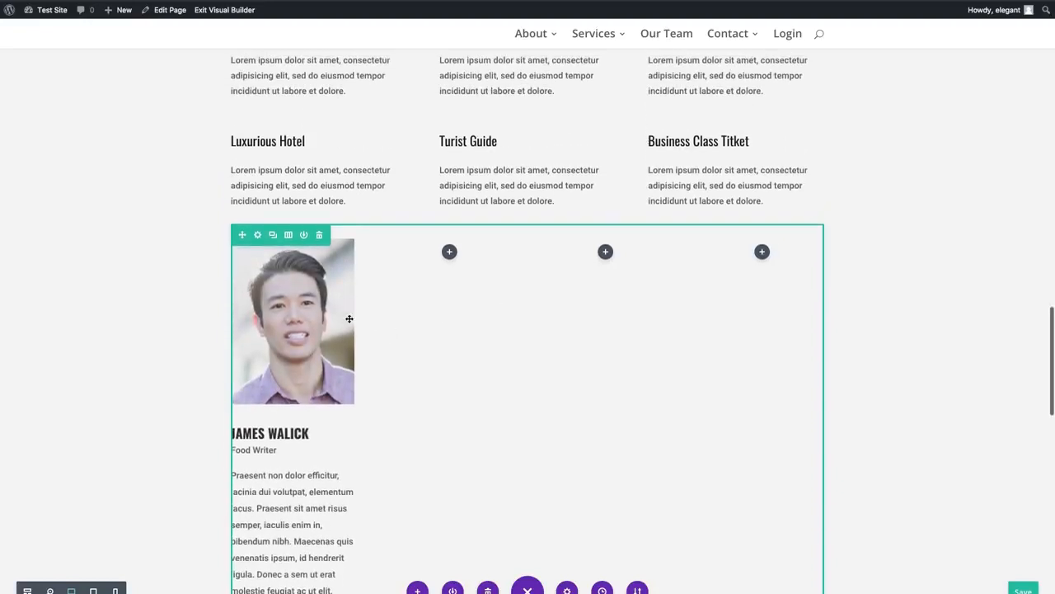
left_click(320, 237)
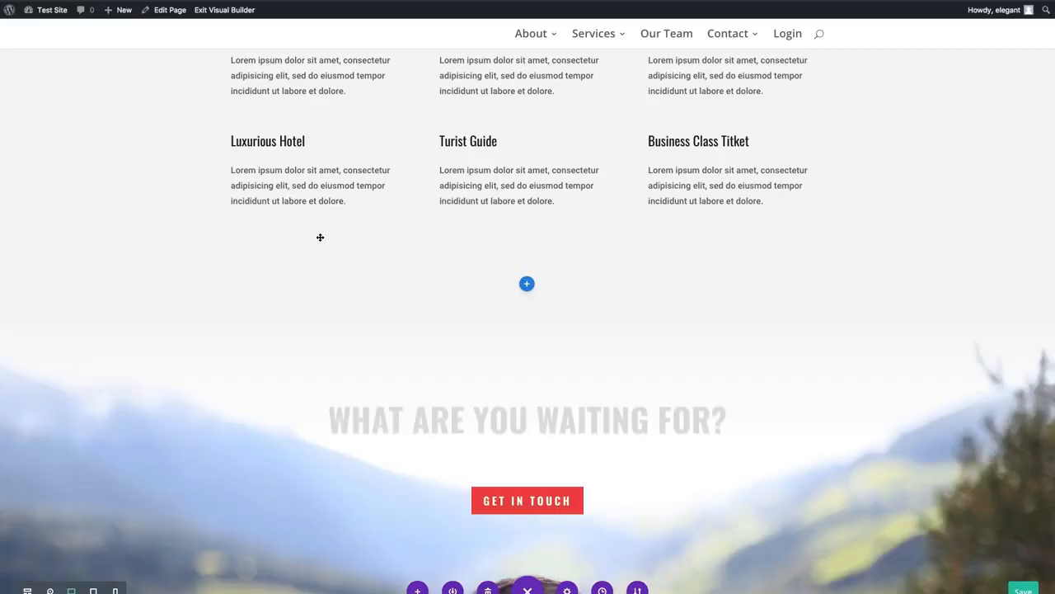
scroll(657, 290, "up", 4)
scroll(850, 315, "up", 2)
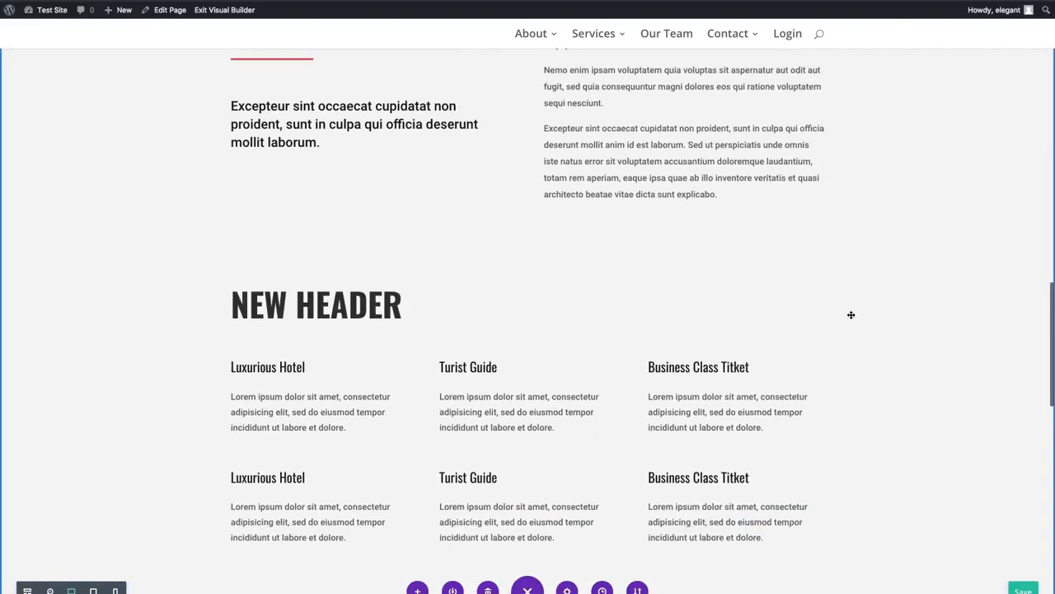